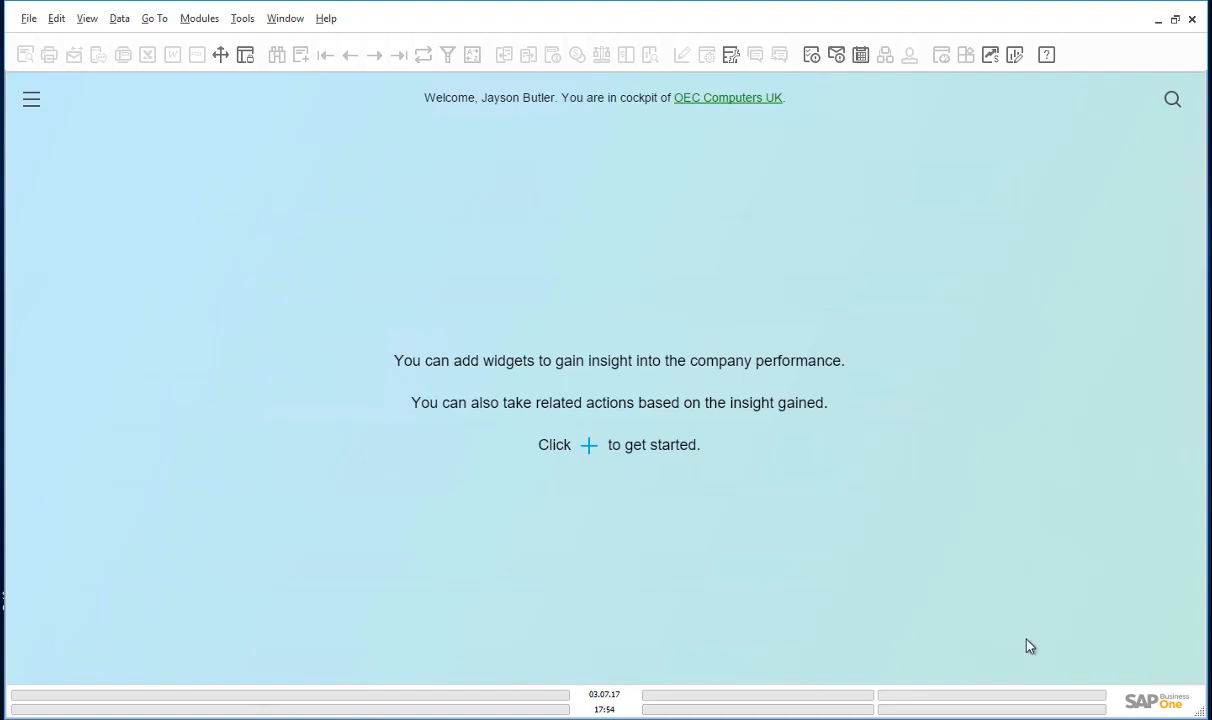
# Open a new journal entry from Financials and start its import from Excel.
pyautogui.click(203, 22)
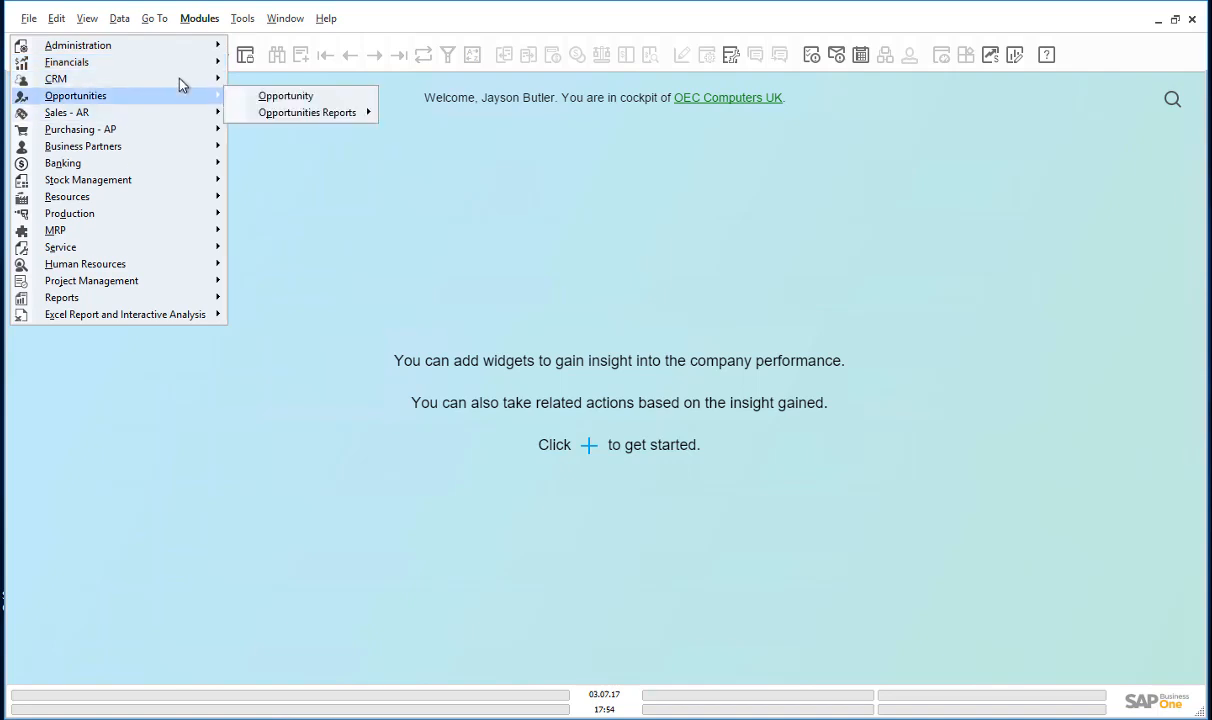
pyautogui.moveTo(206, 66)
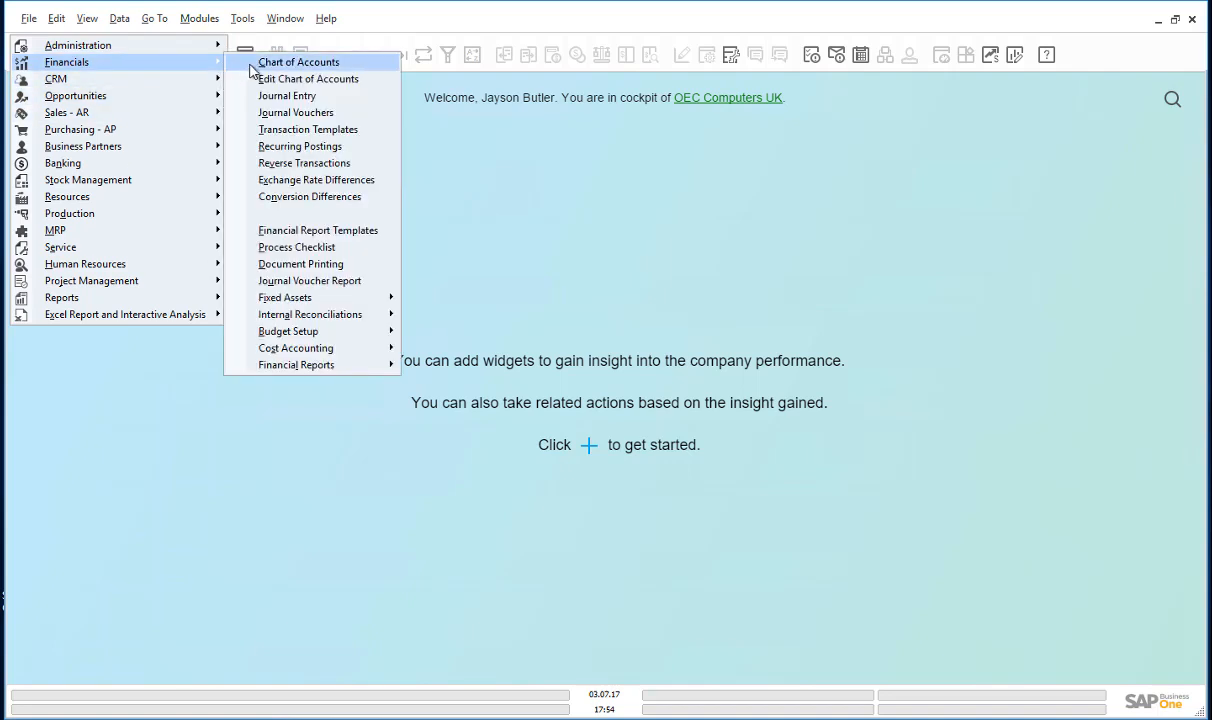
pyautogui.click(266, 96)
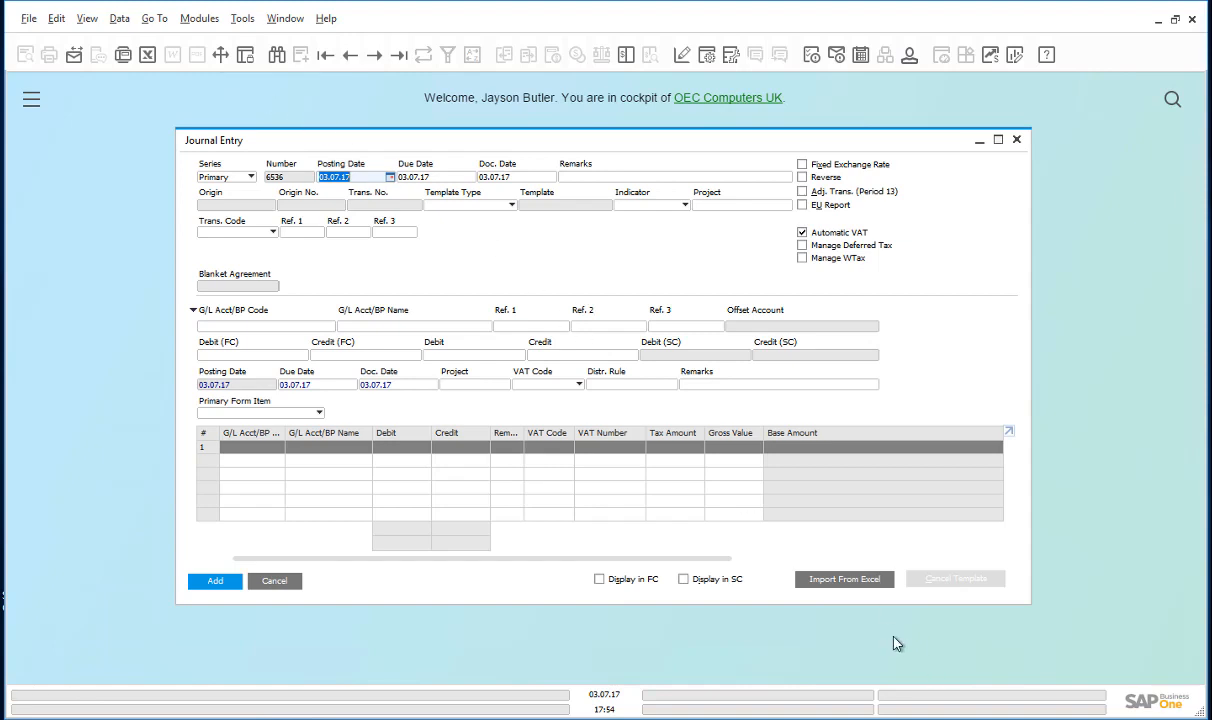
pyautogui.click(845, 580)
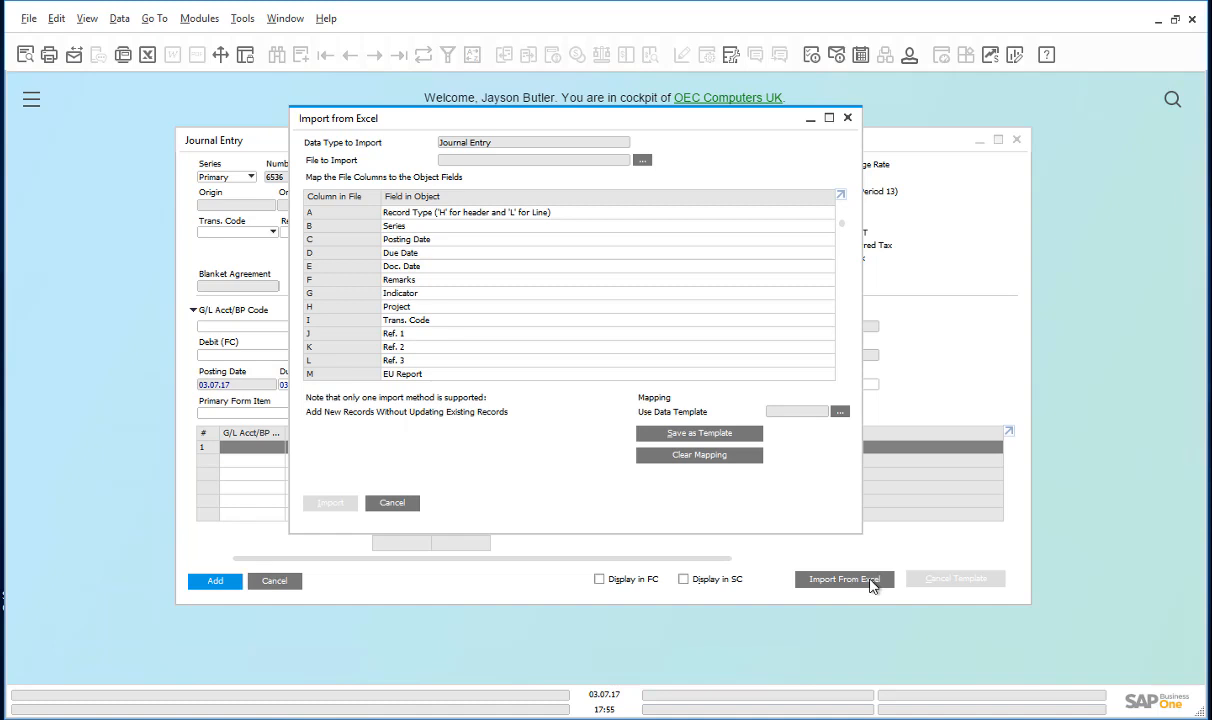
# Choose the text file Single JE2 from the Documents folder as the file to import.
pyautogui.click(642, 161)
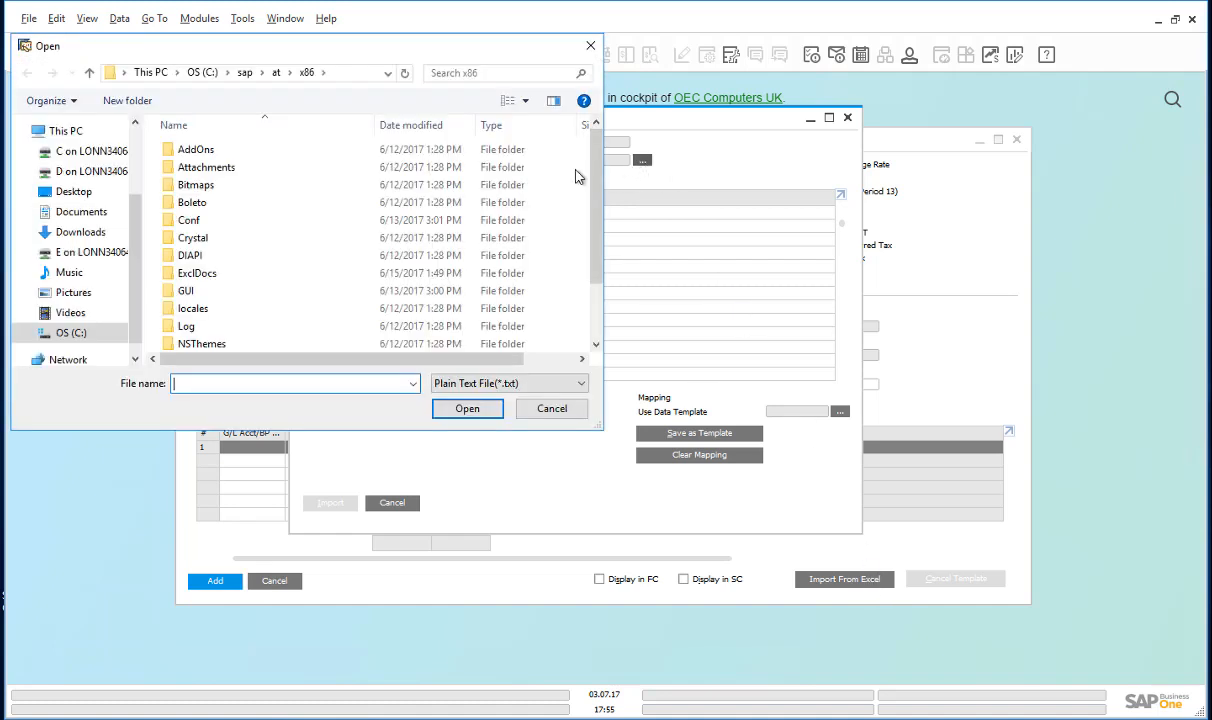
pyautogui.click(78, 211)
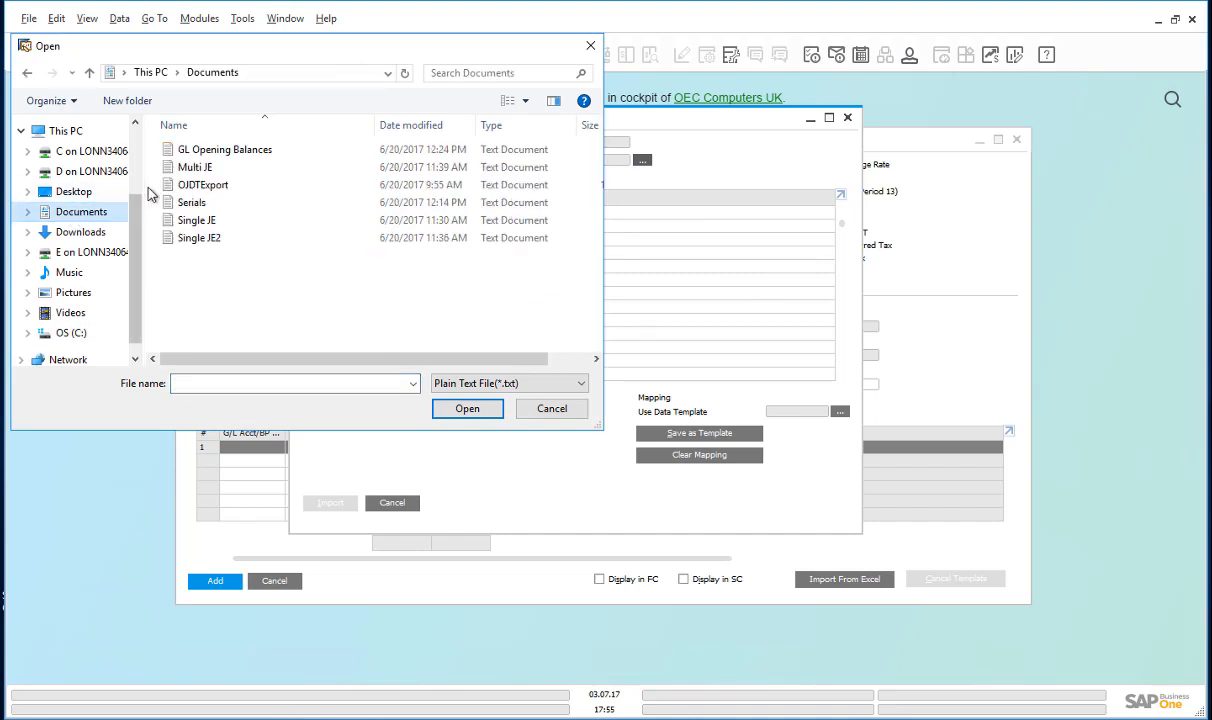
pyautogui.click(197, 240)
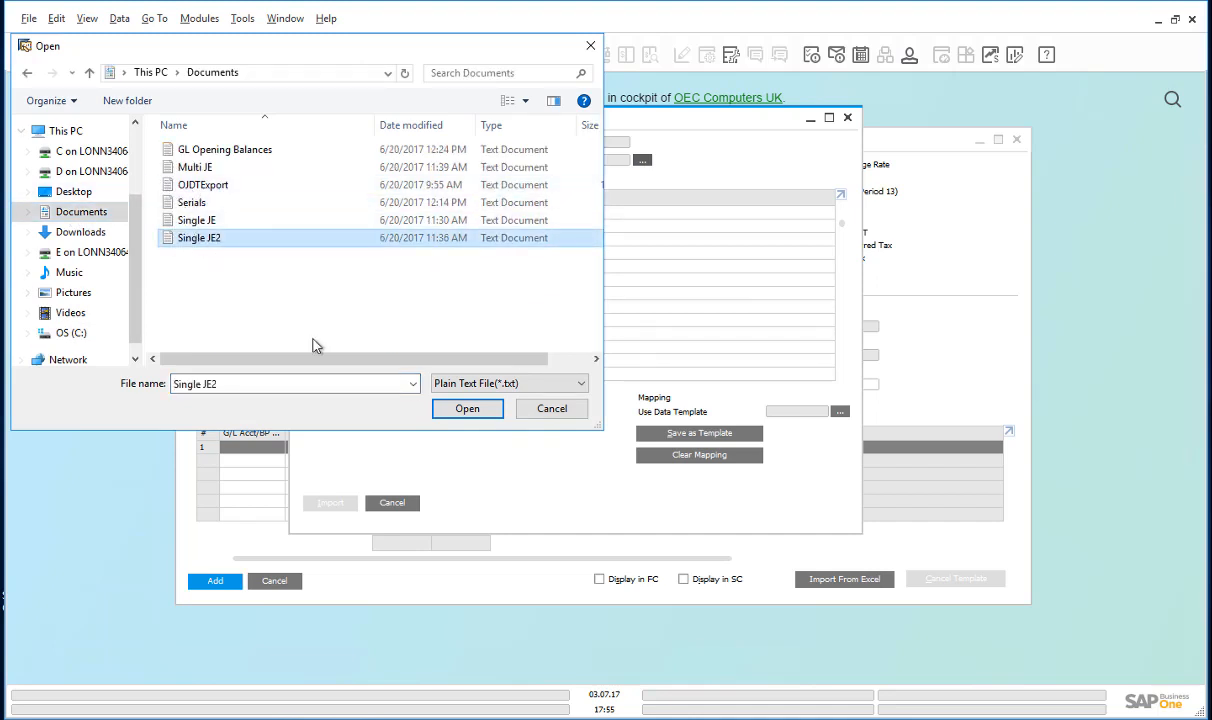
pyautogui.click(467, 409)
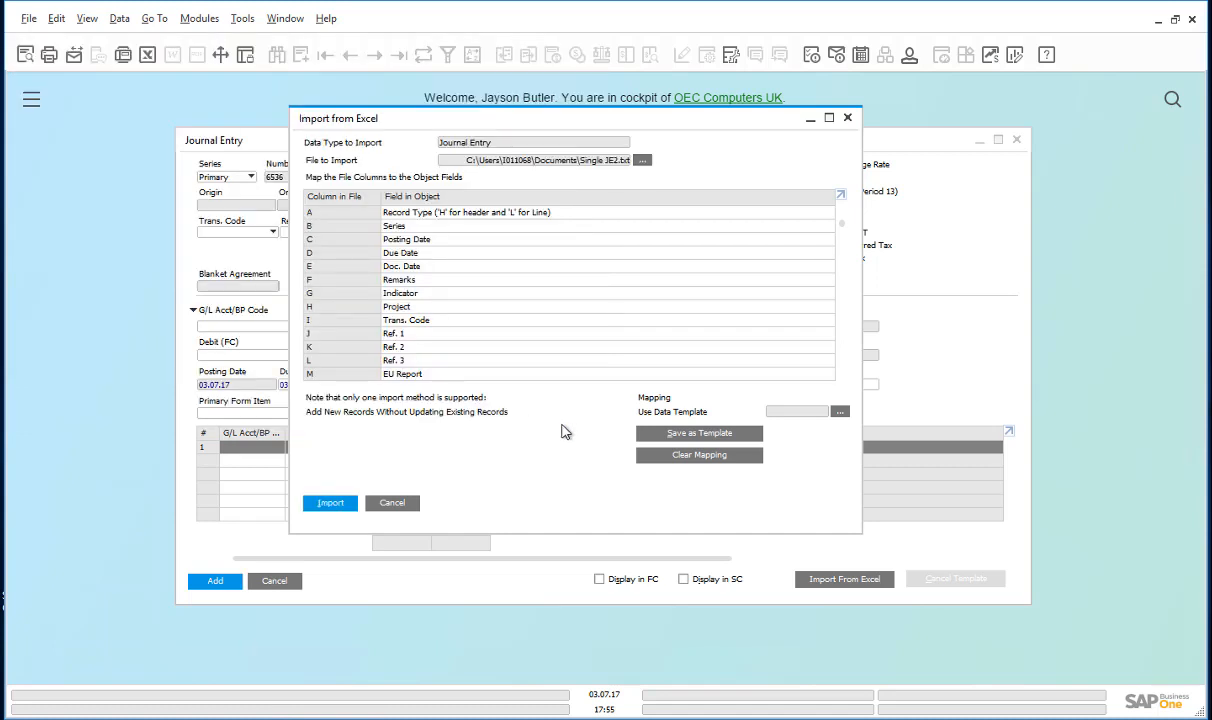
# Apply the JE data import template and import the file into the journal entry.
pyautogui.click(841, 412)
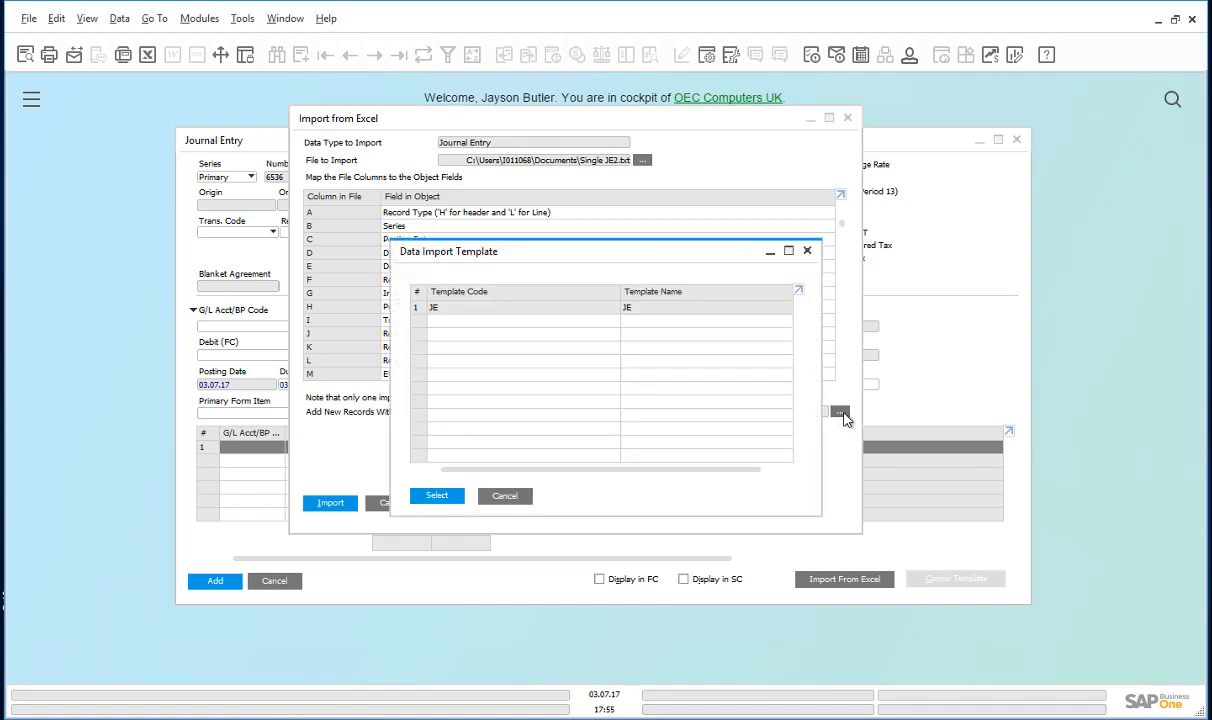
pyautogui.click(416, 307)
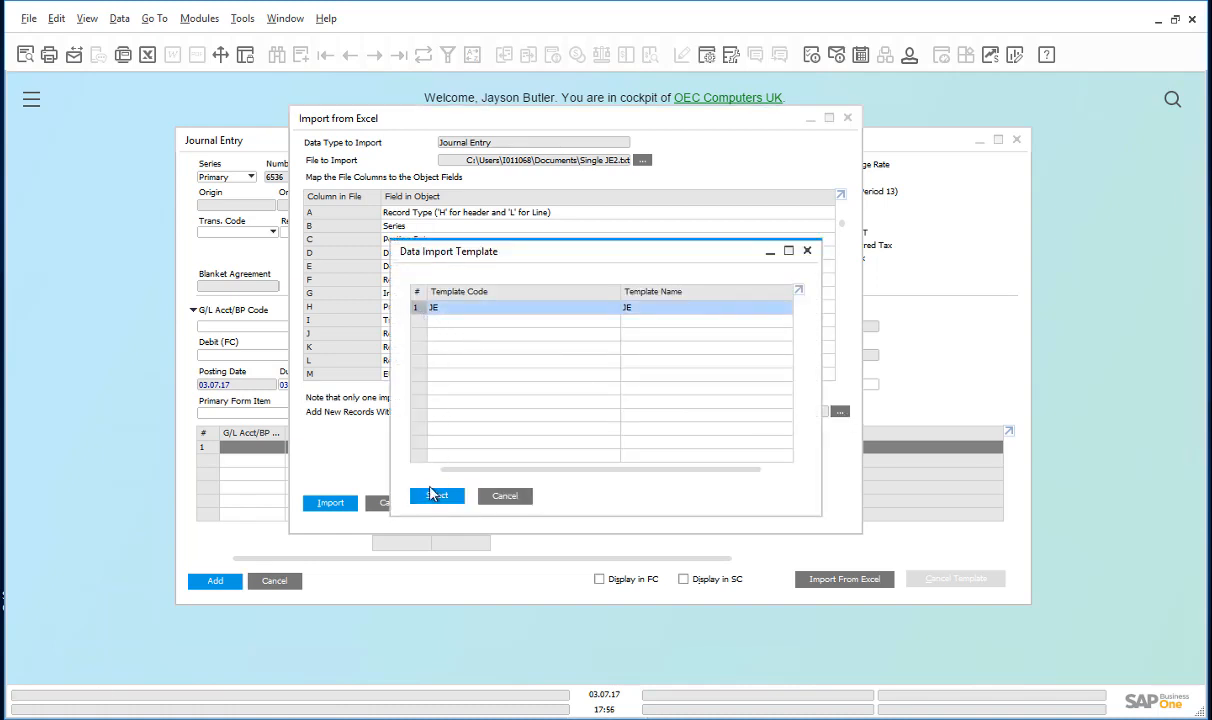
pyautogui.click(434, 496)
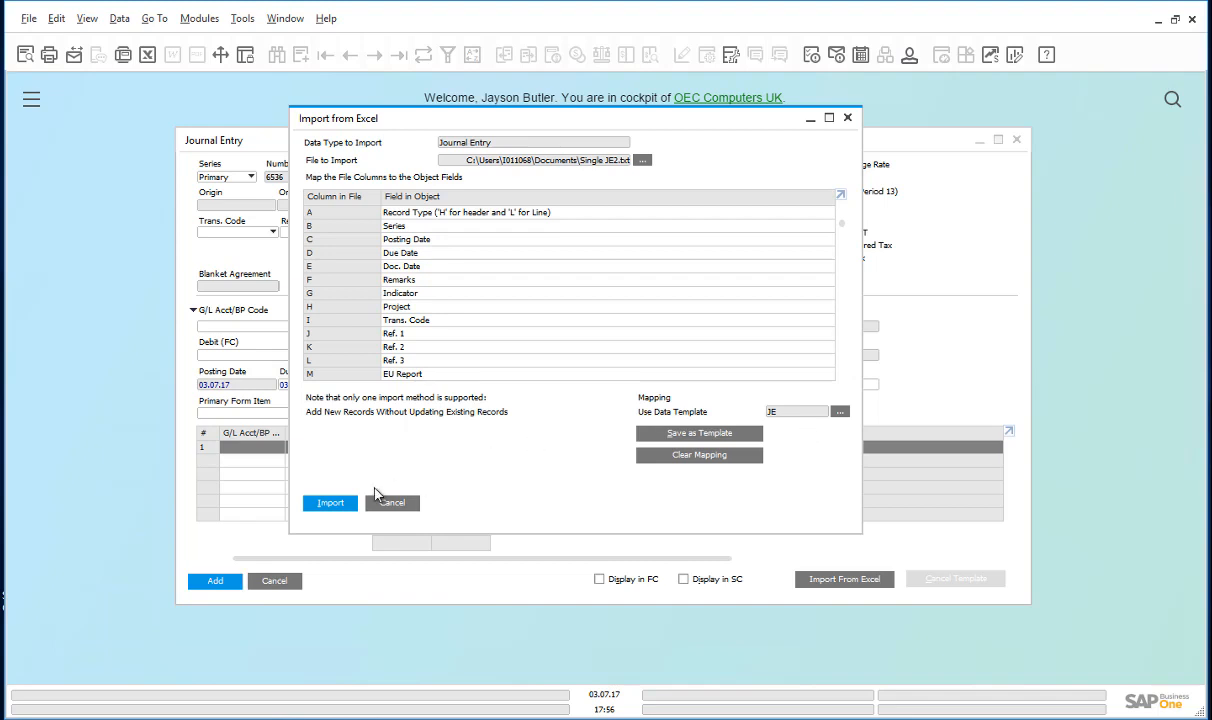
pyautogui.click(331, 505)
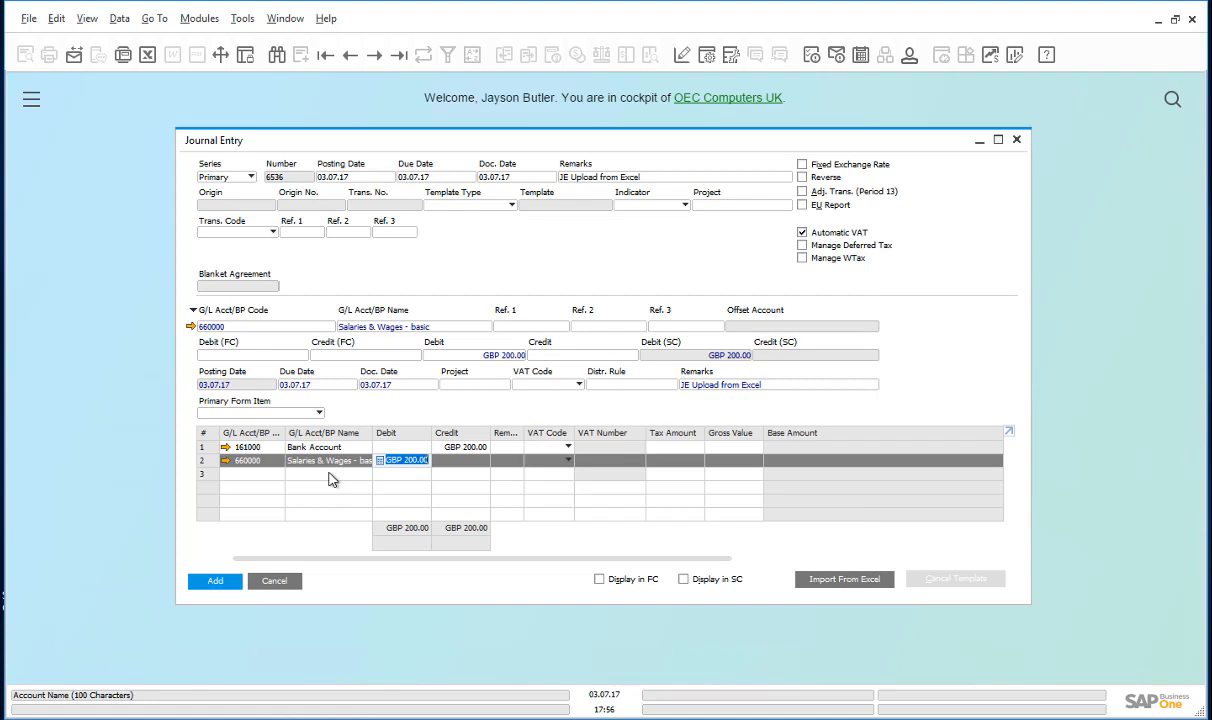
# Add the imported journal entry and close the Journal Entry window.
pyautogui.click(217, 582)
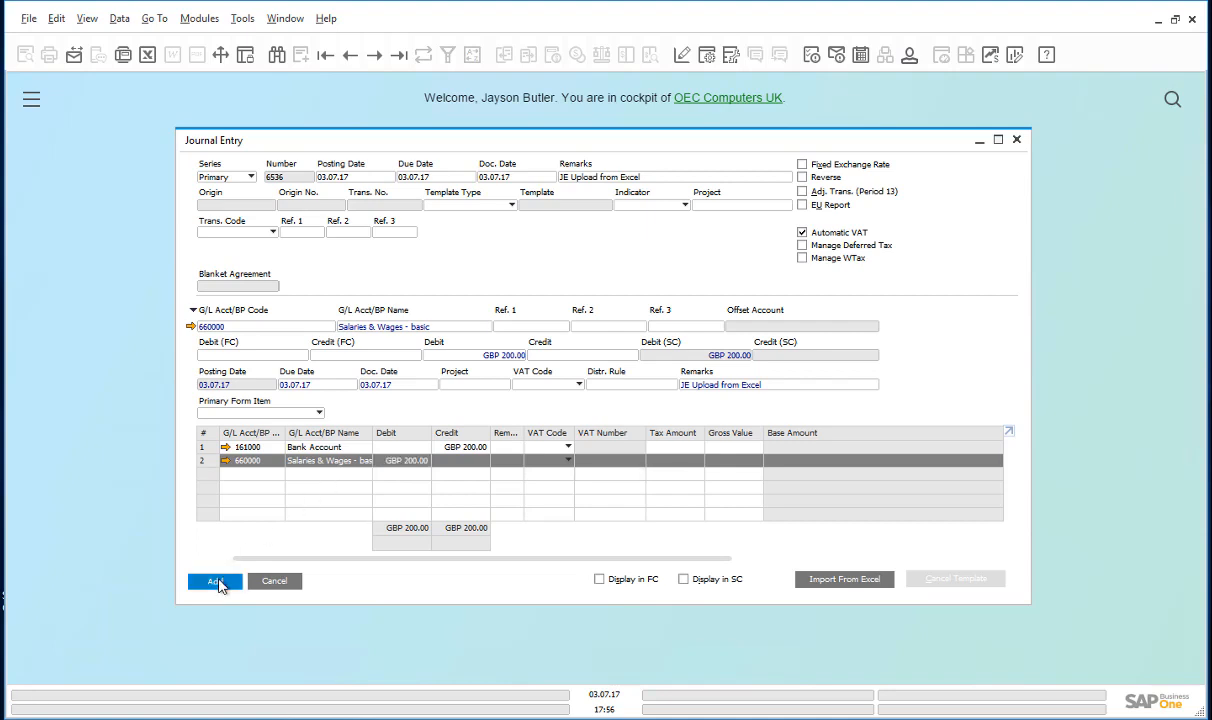
pyautogui.click(219, 584)
pyautogui.click(272, 581)
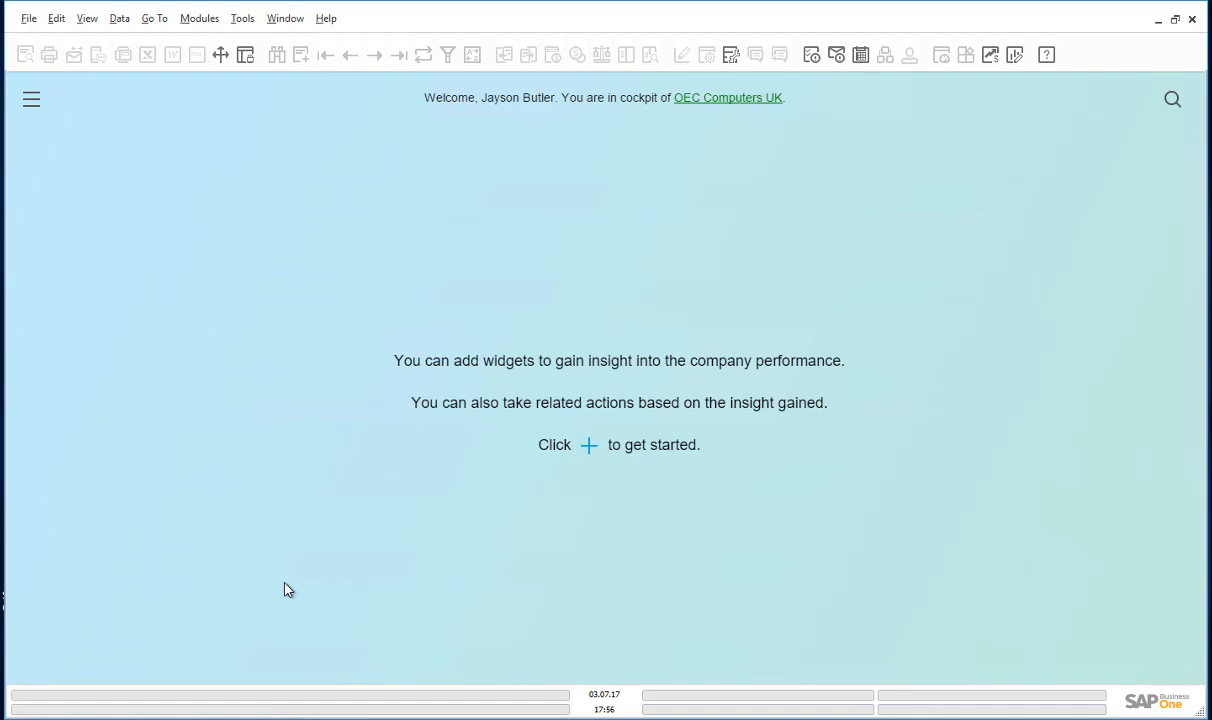
# Open the Import from Excel tool under Administration's data import and set the data type to Journal Entry.
pyautogui.click(196, 21)
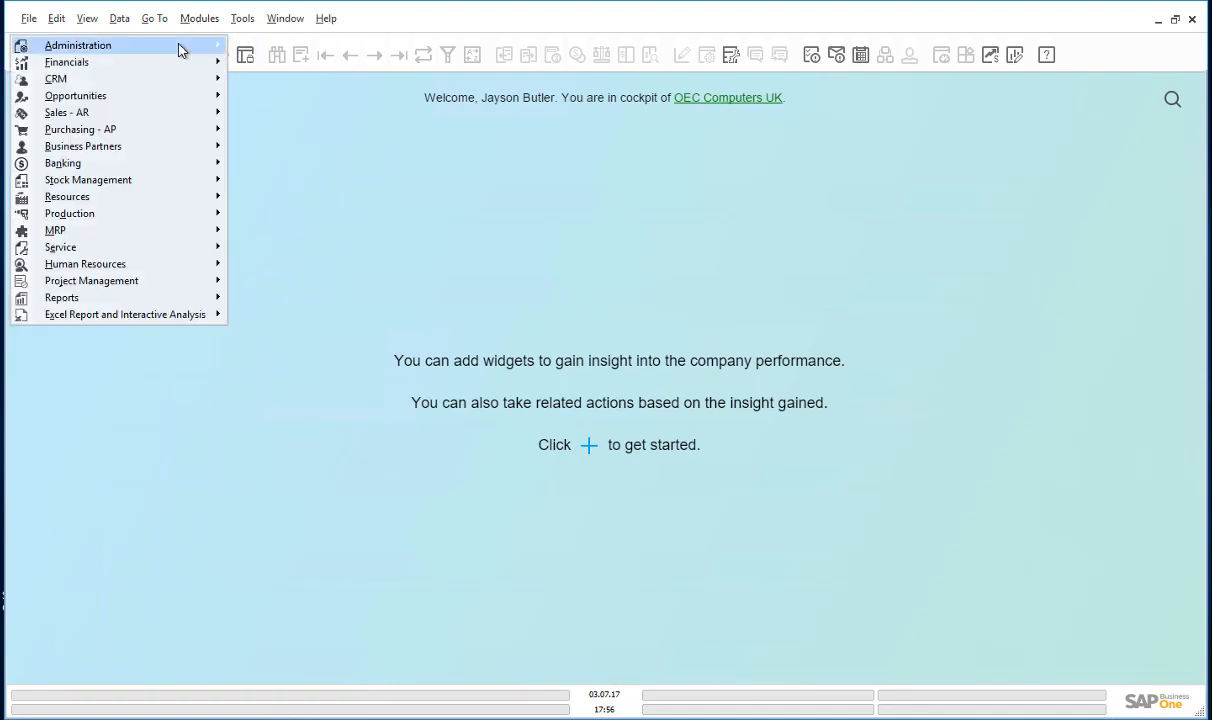
pyautogui.moveTo(181, 48)
pyautogui.moveTo(275, 117)
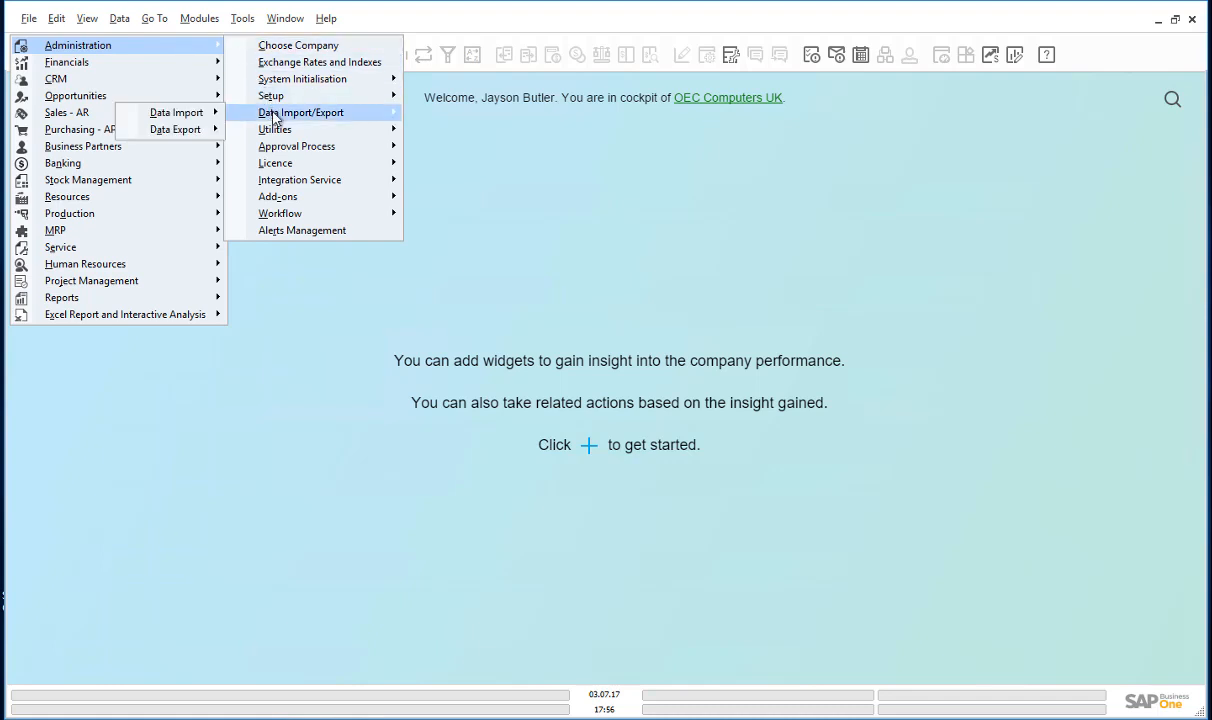
pyautogui.moveTo(198, 119)
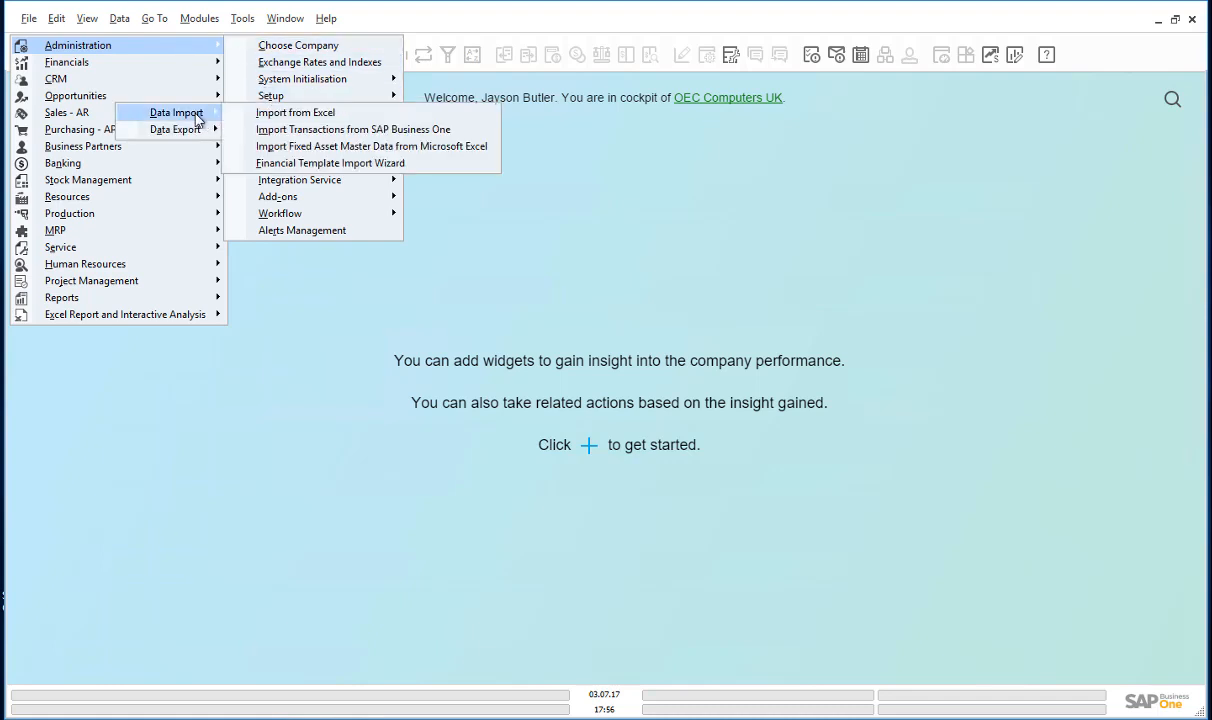
pyautogui.click(287, 114)
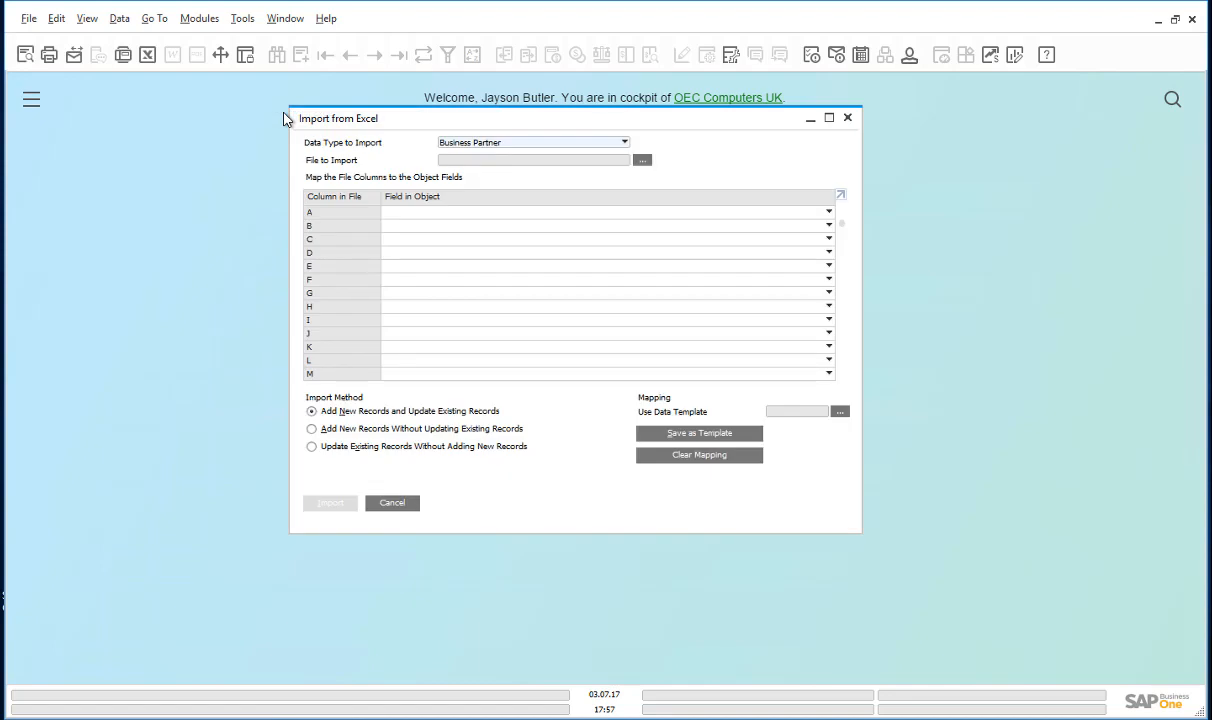
pyautogui.click(624, 144)
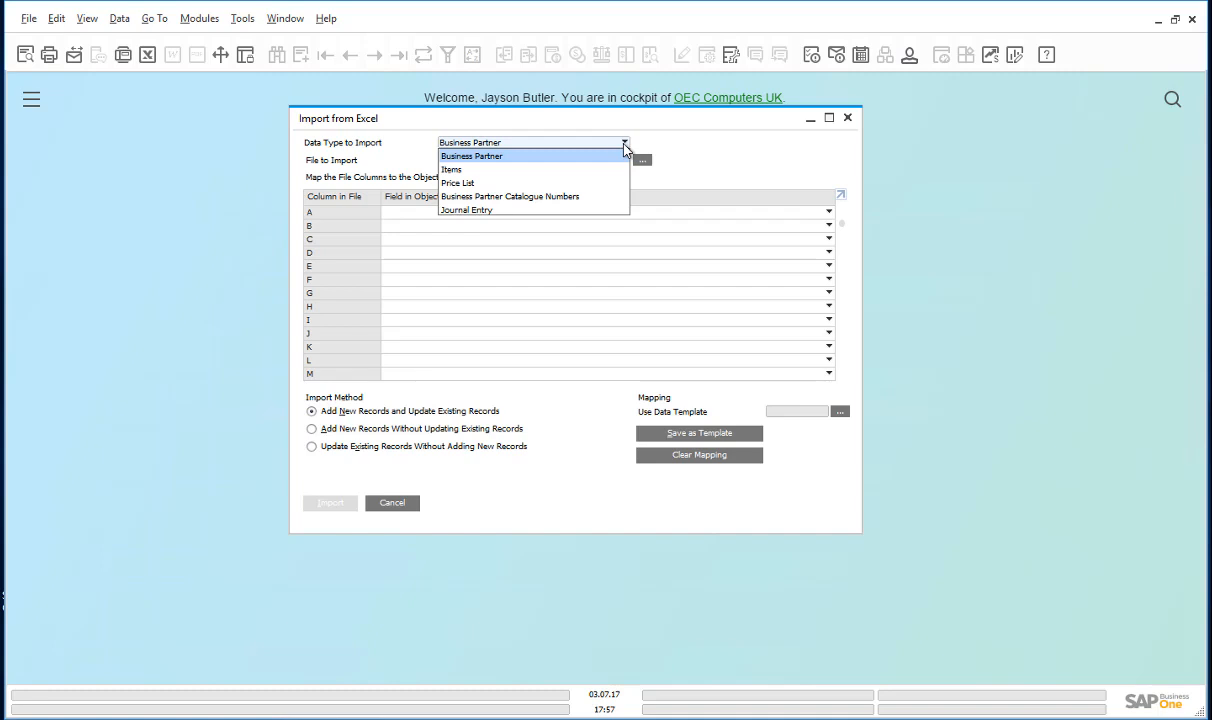
pyautogui.click(494, 211)
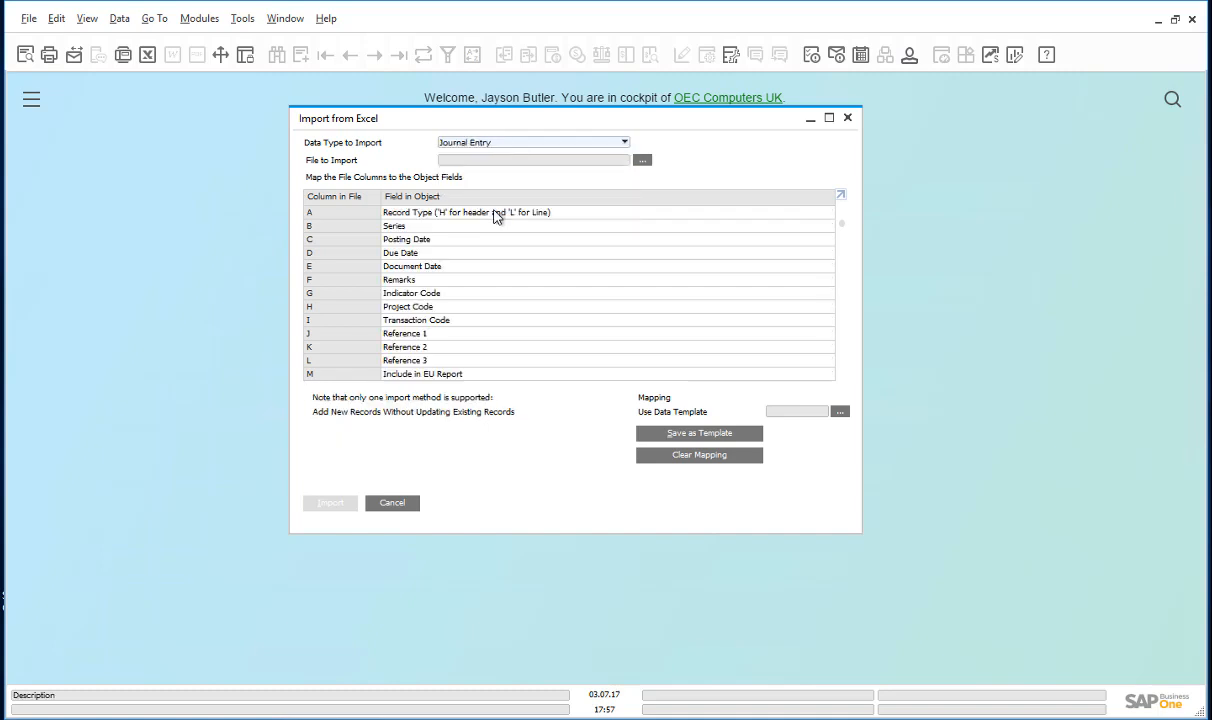
# Choose the text file Multi JE from the Documents folder as the file to import.
pyautogui.click(645, 162)
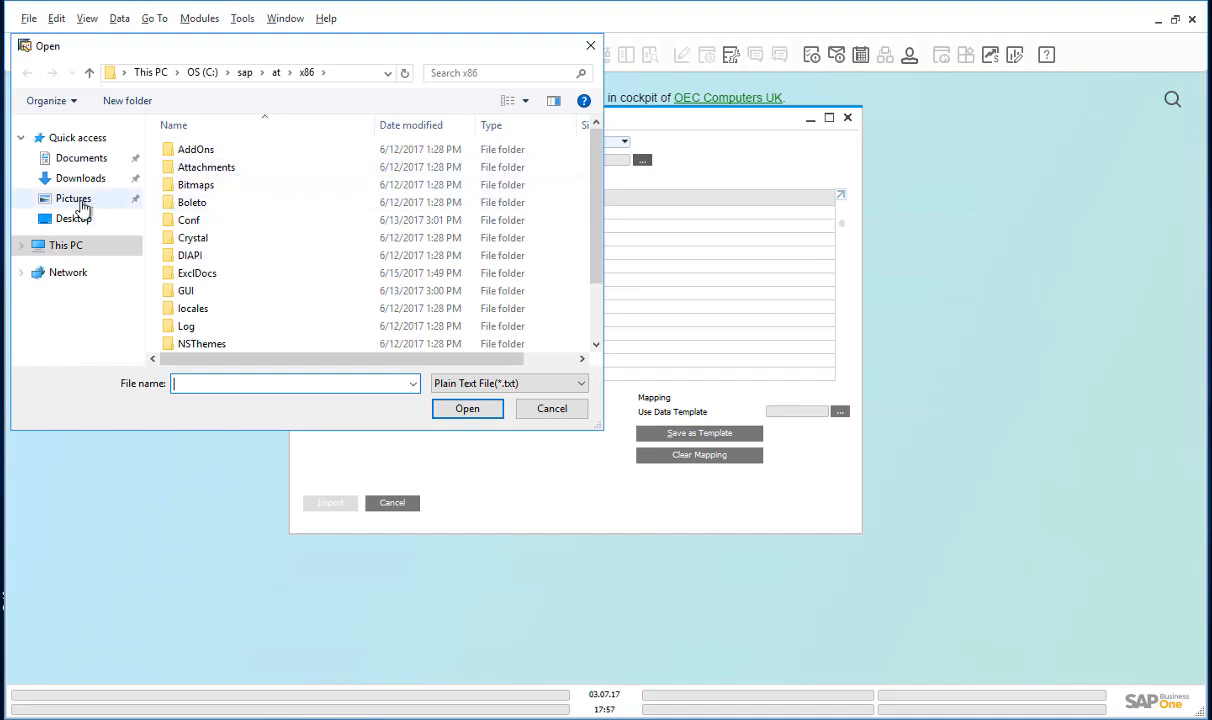
pyautogui.click(78, 213)
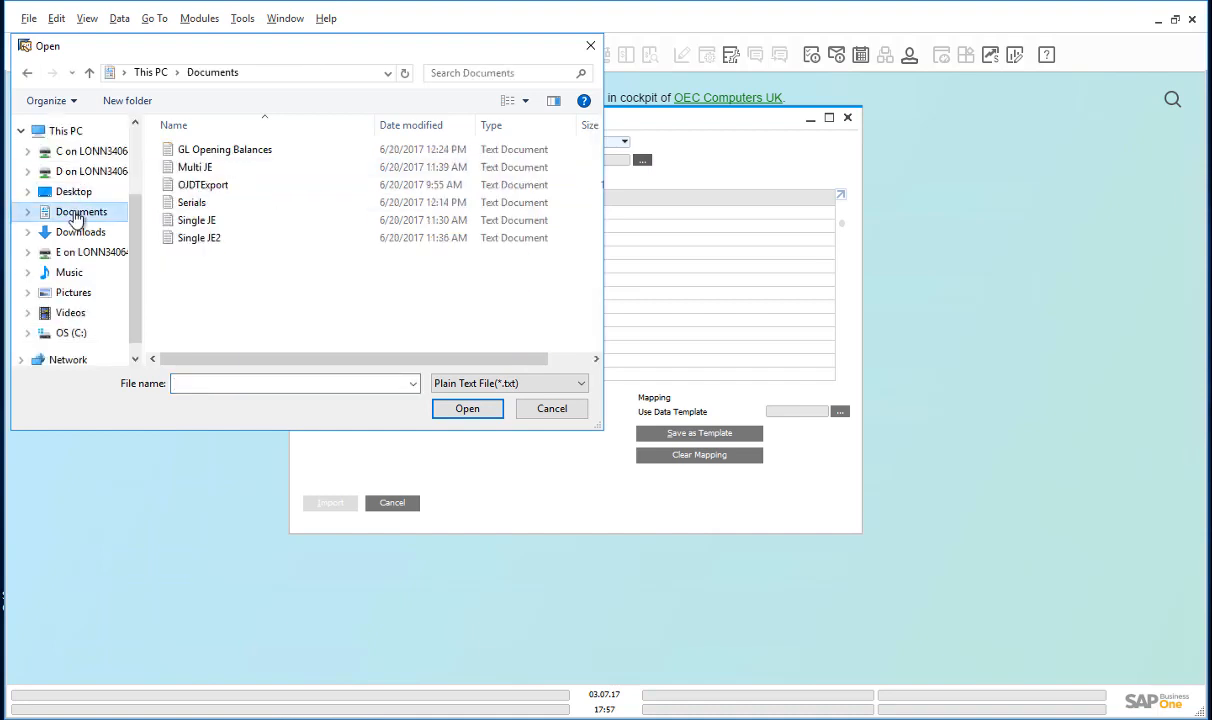
pyautogui.click(190, 169)
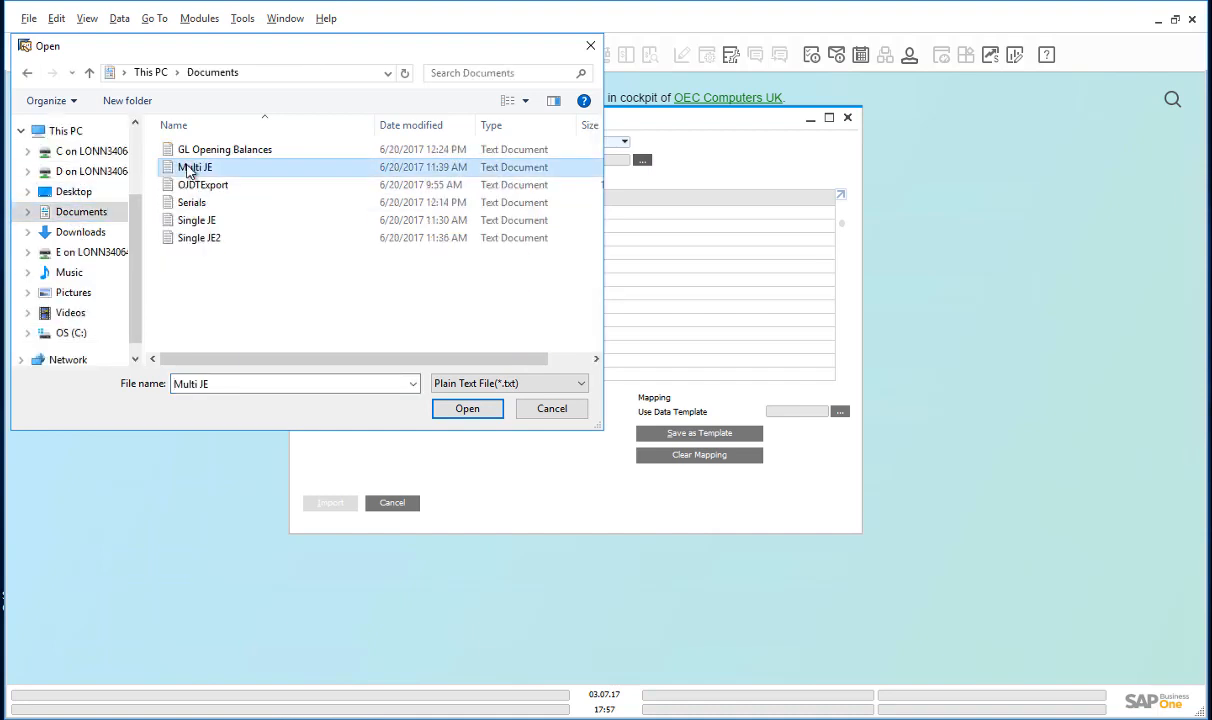
pyautogui.click(467, 409)
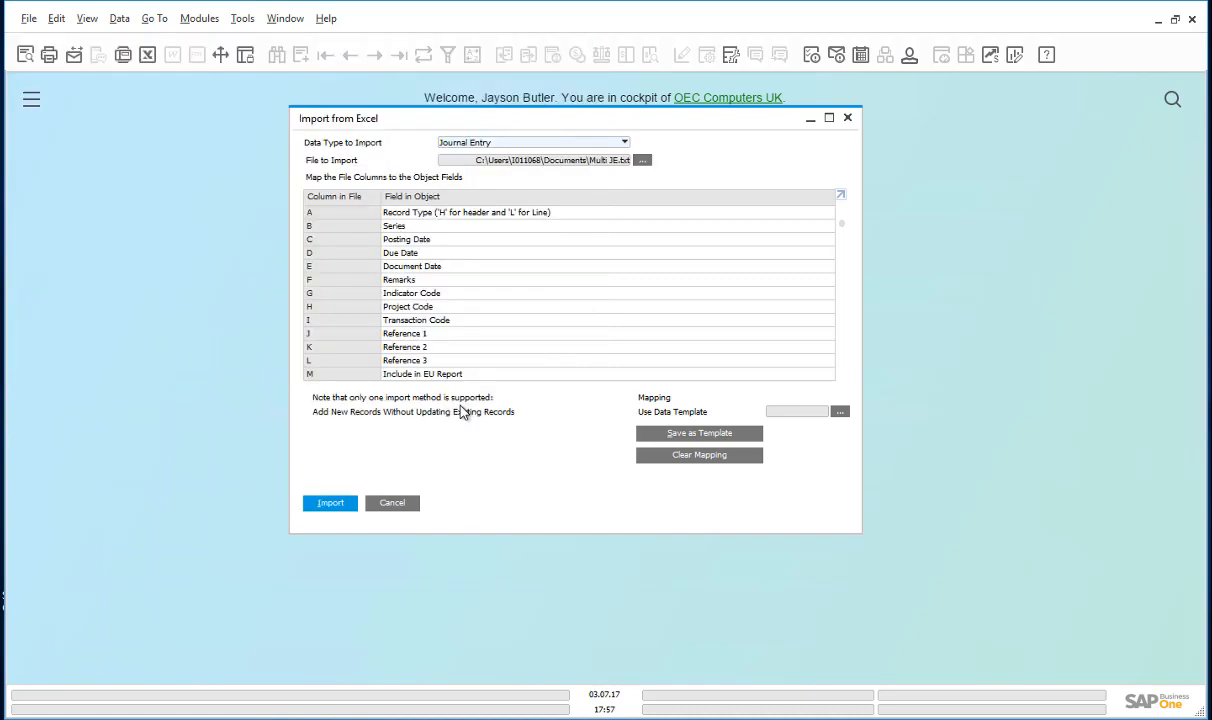
# Import the journal entries with the JE data template, accept that they cannot be changed, and close the import window.
pyautogui.click(840, 412)
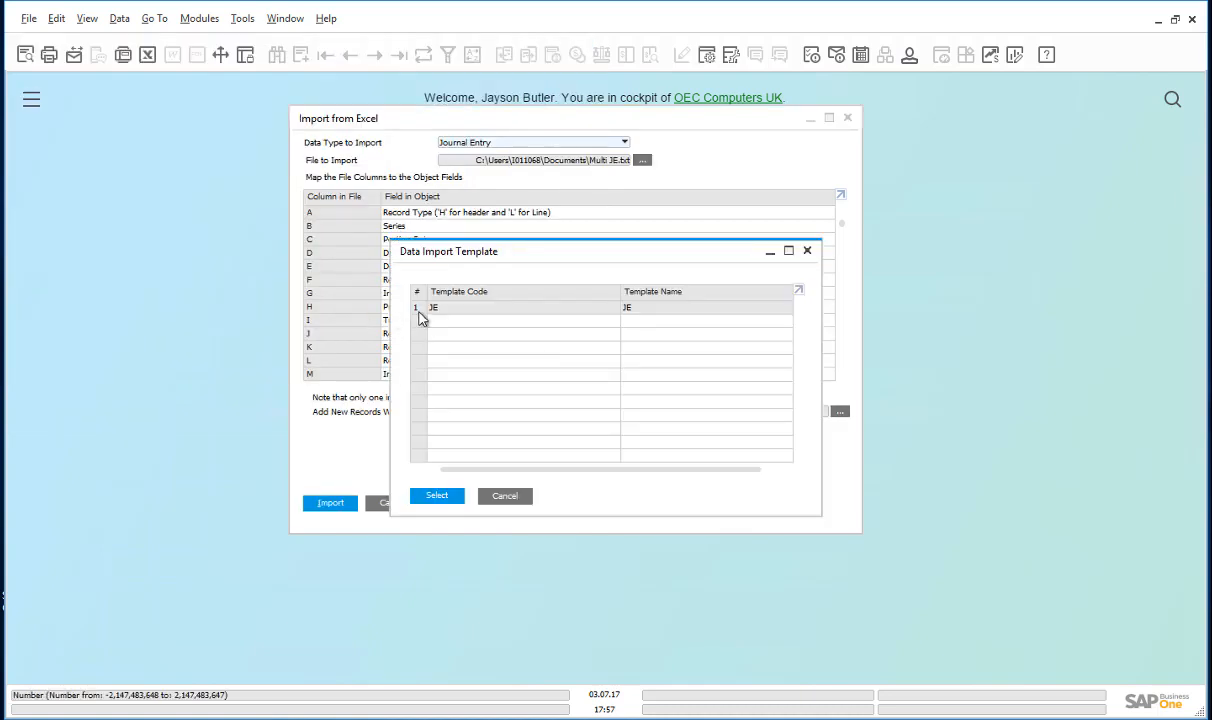
pyautogui.click(417, 307)
pyautogui.click(439, 496)
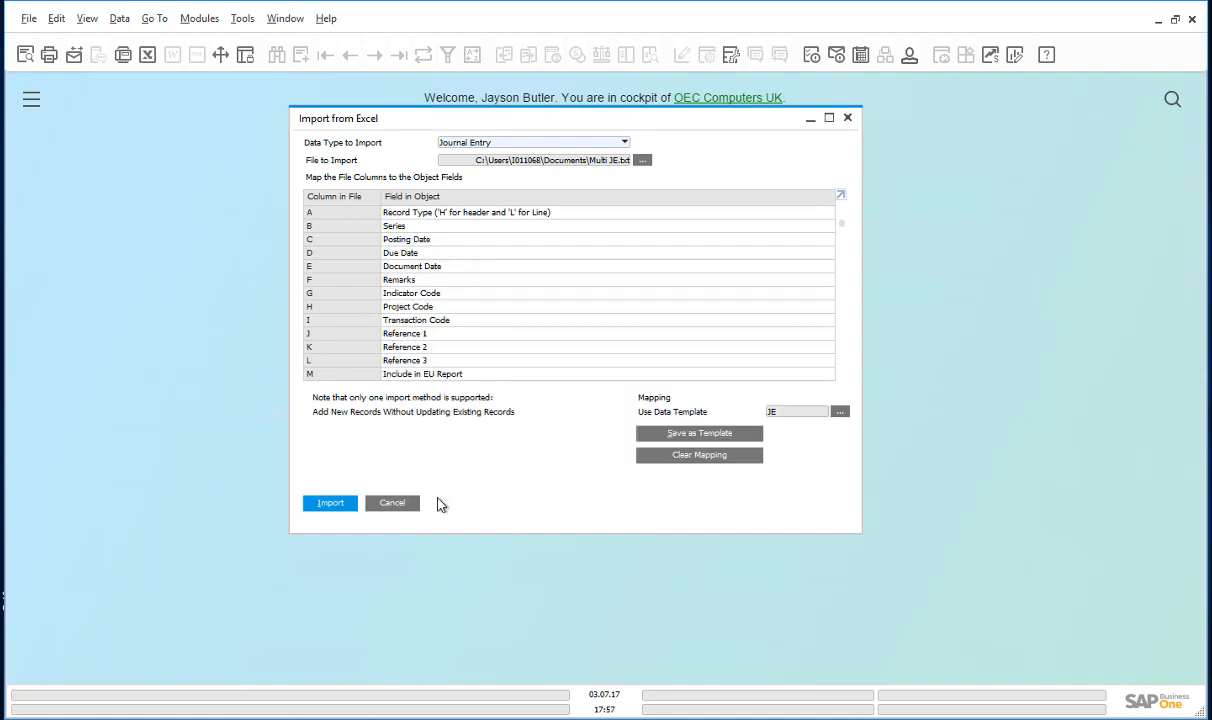
pyautogui.click(330, 503)
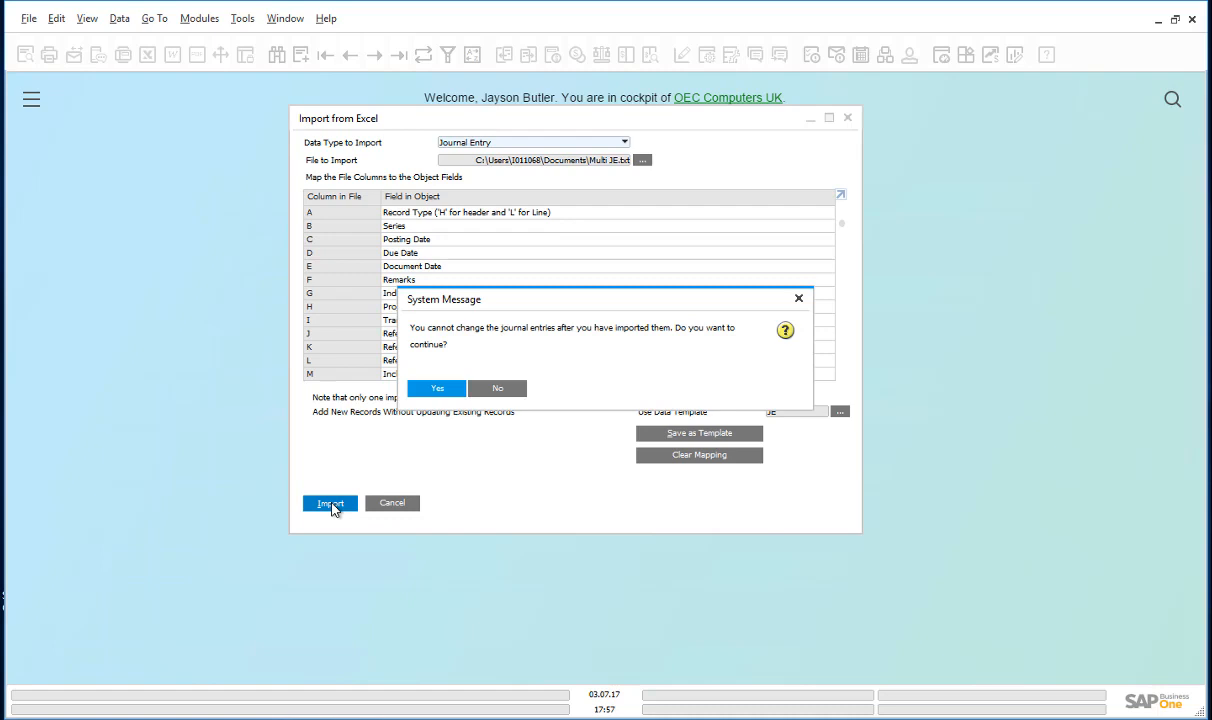
pyautogui.click(434, 389)
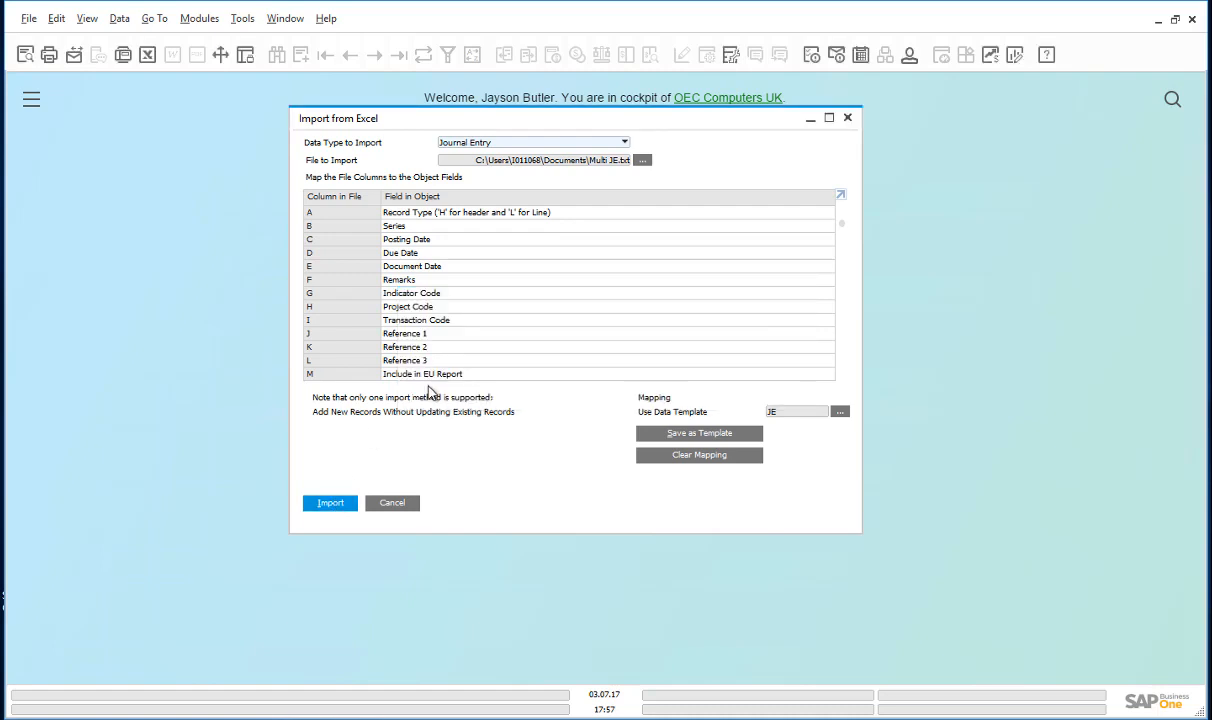
pyautogui.click(394, 505)
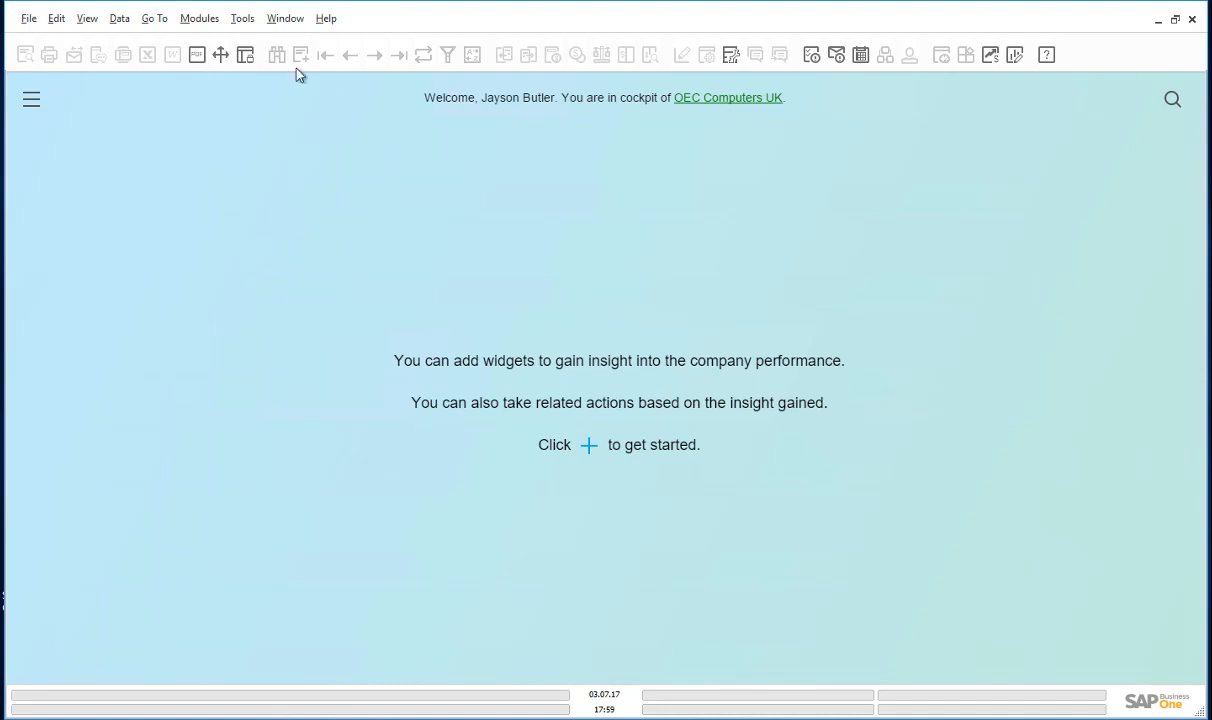
# Create a new Goods Receipt PO with Acme Associates as the supplier.
pyautogui.click(201, 24)
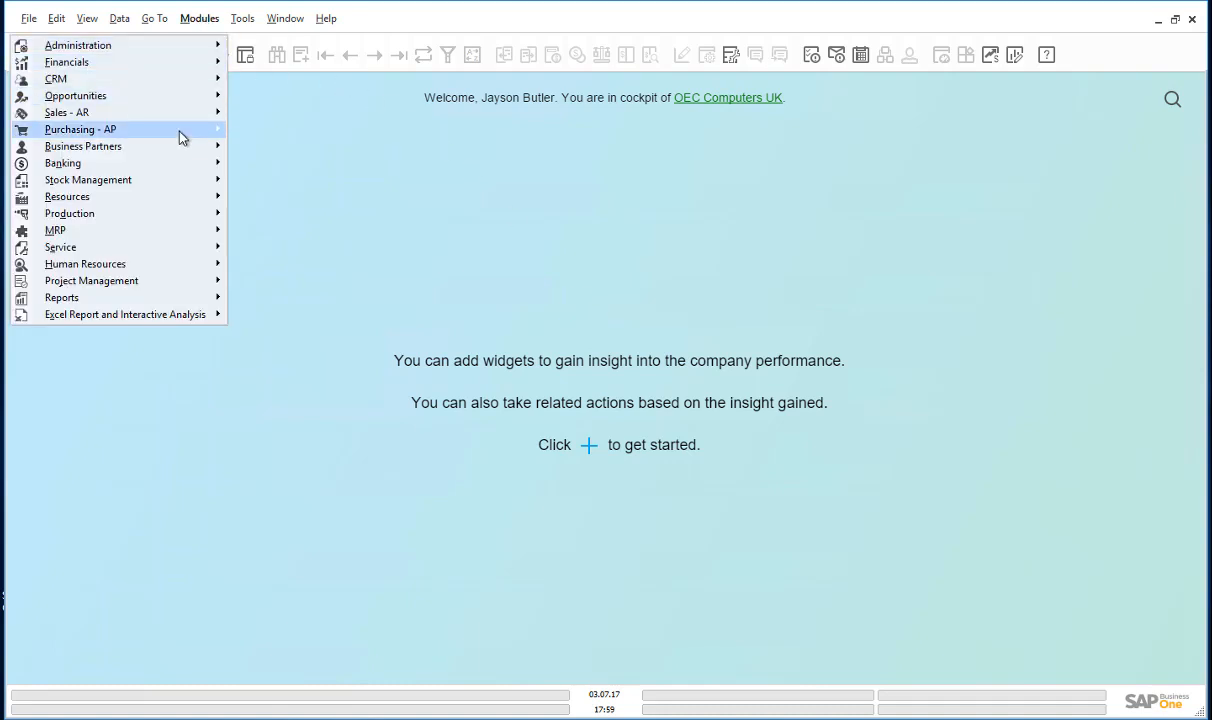
pyautogui.moveTo(172, 128)
pyautogui.click(336, 200)
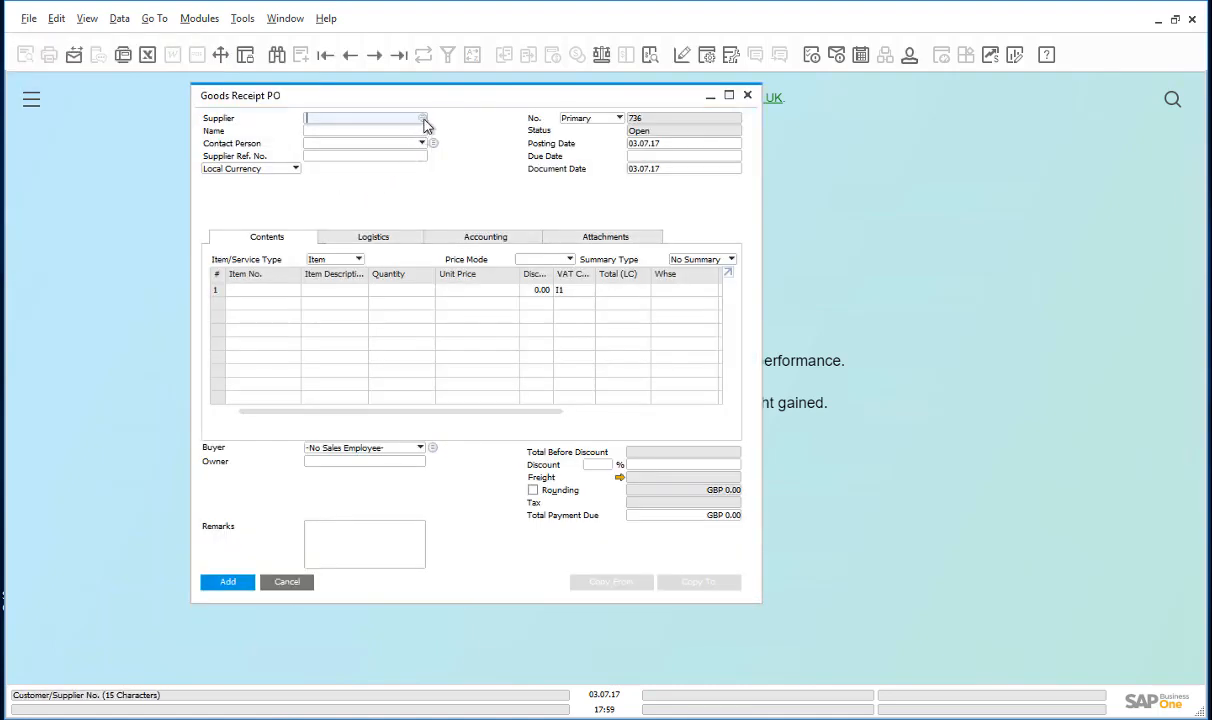
pyautogui.click(423, 119)
pyautogui.click(262, 561)
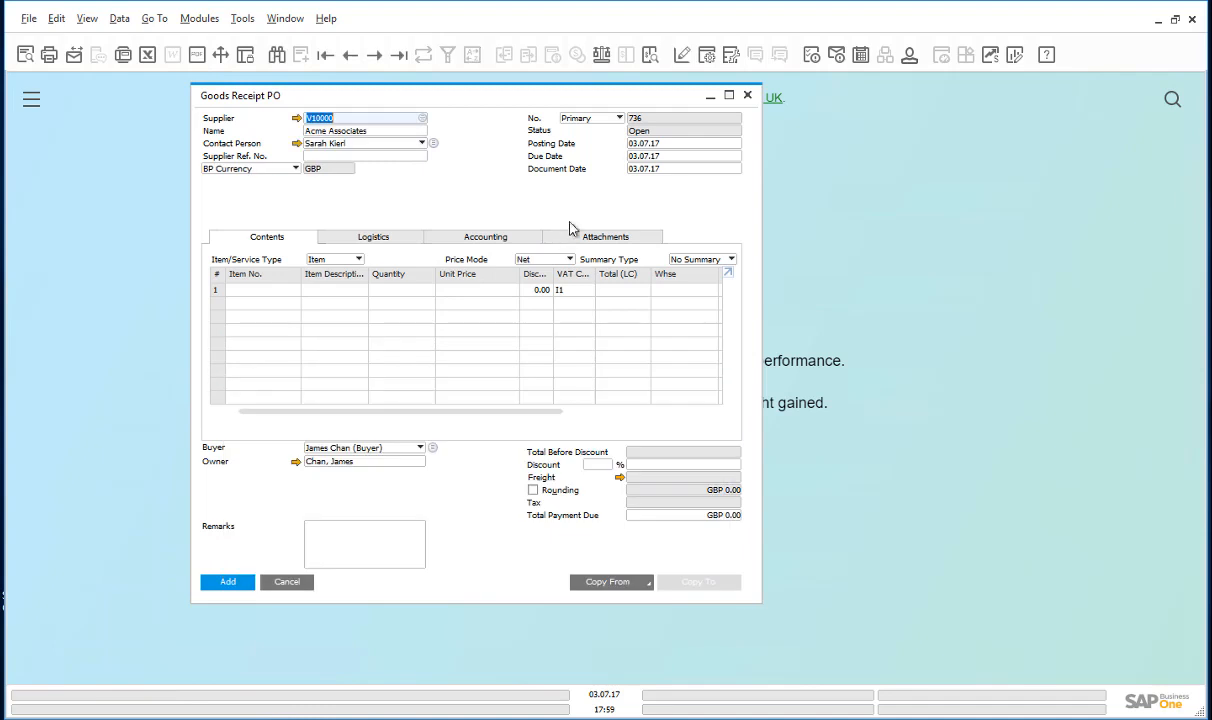
# Enter item A00006, Rainbow 1200 Laser Series, in the first row of the goods receipt PO with a quantity of 3.
pyautogui.click(296, 290)
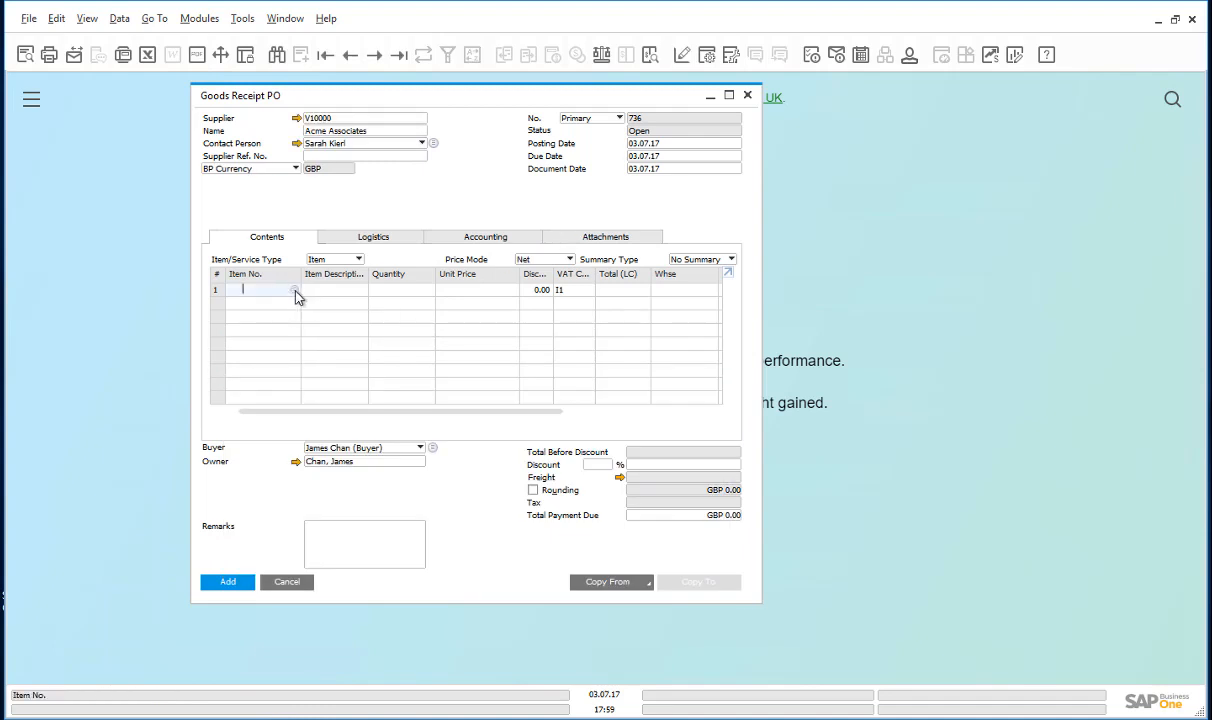
pyautogui.click(295, 291)
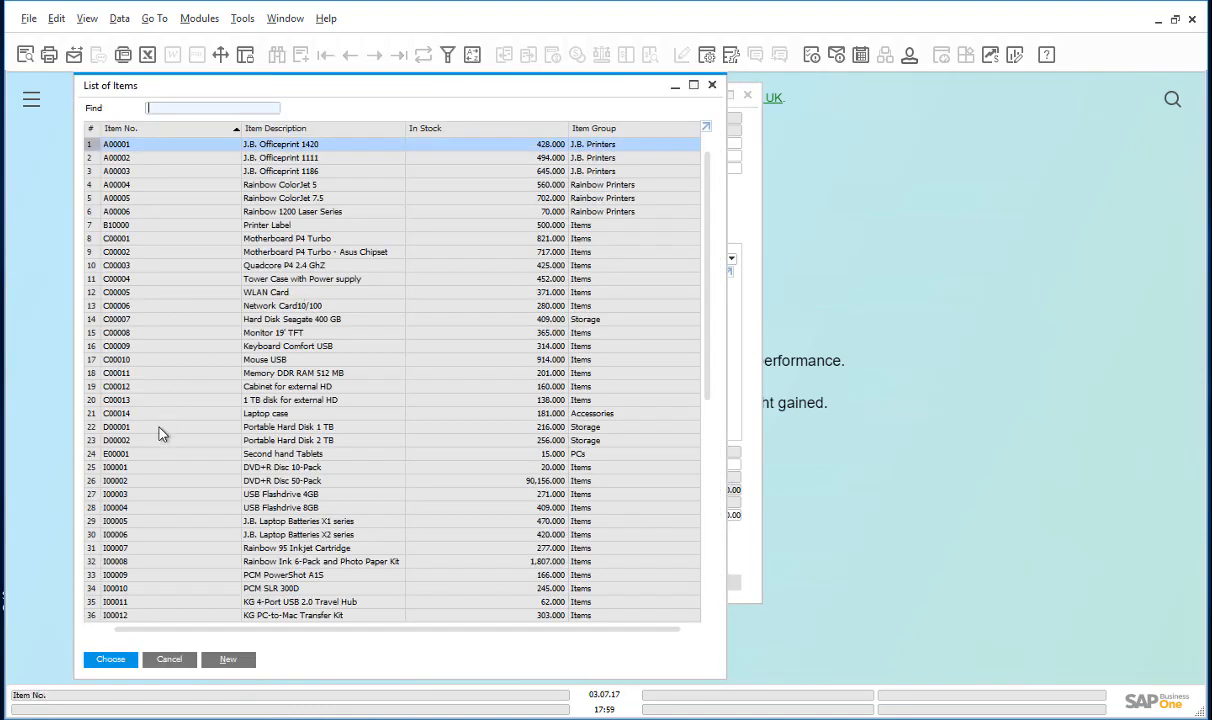
pyautogui.click(108, 212)
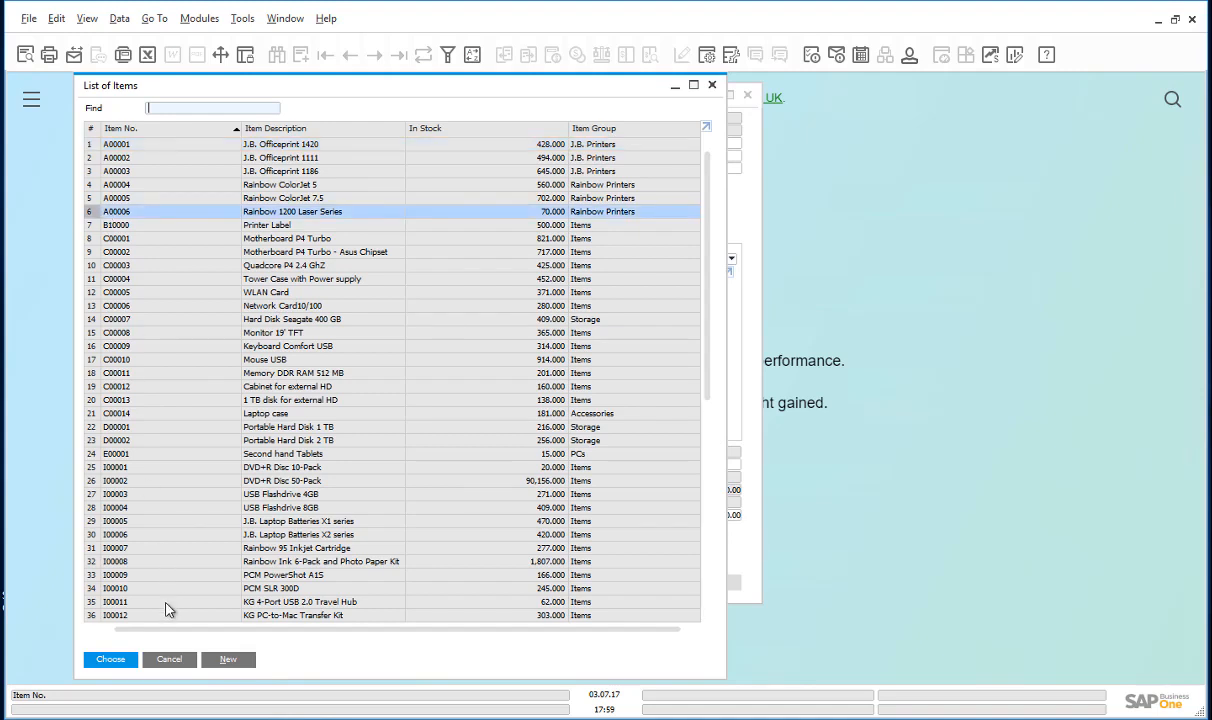
pyautogui.click(110, 659)
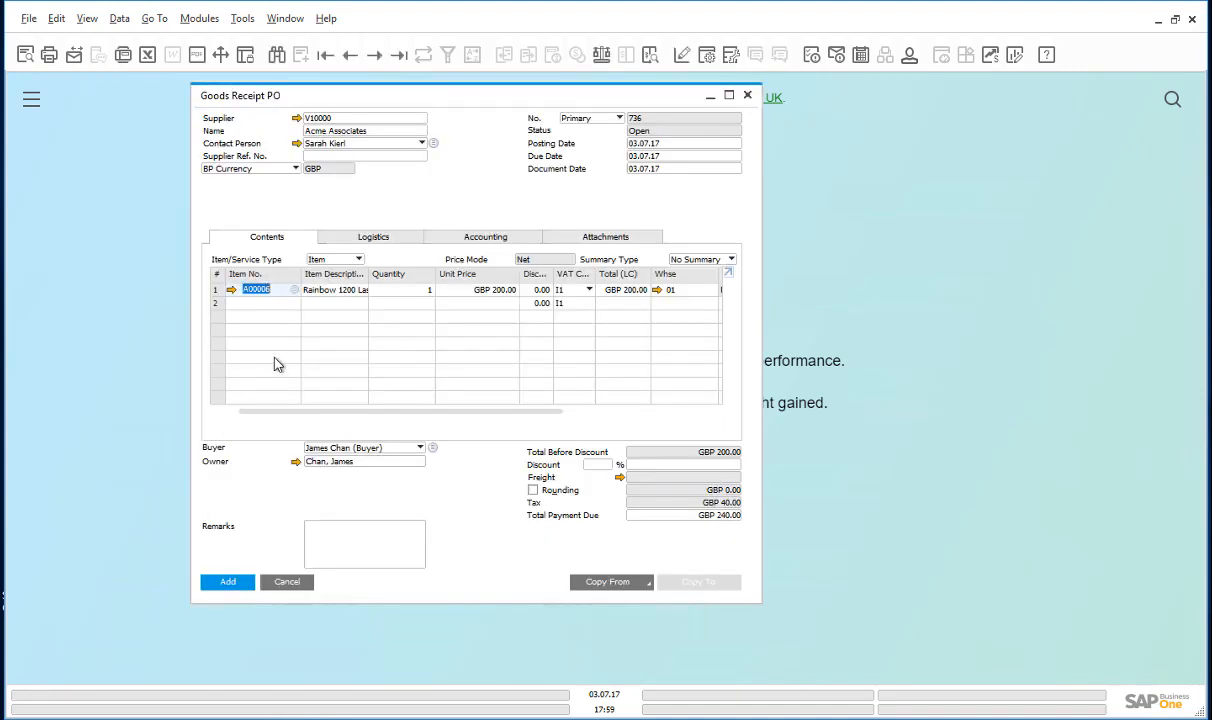
pyautogui.click(422, 289)
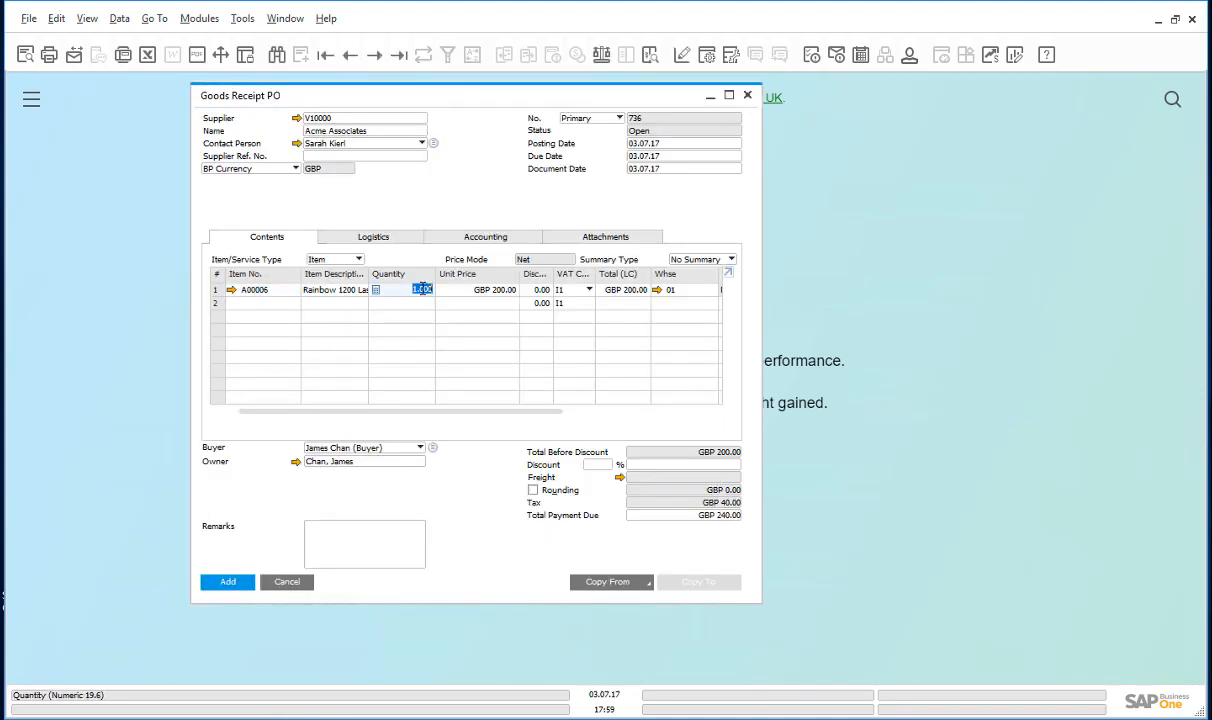
pyautogui.write('3')
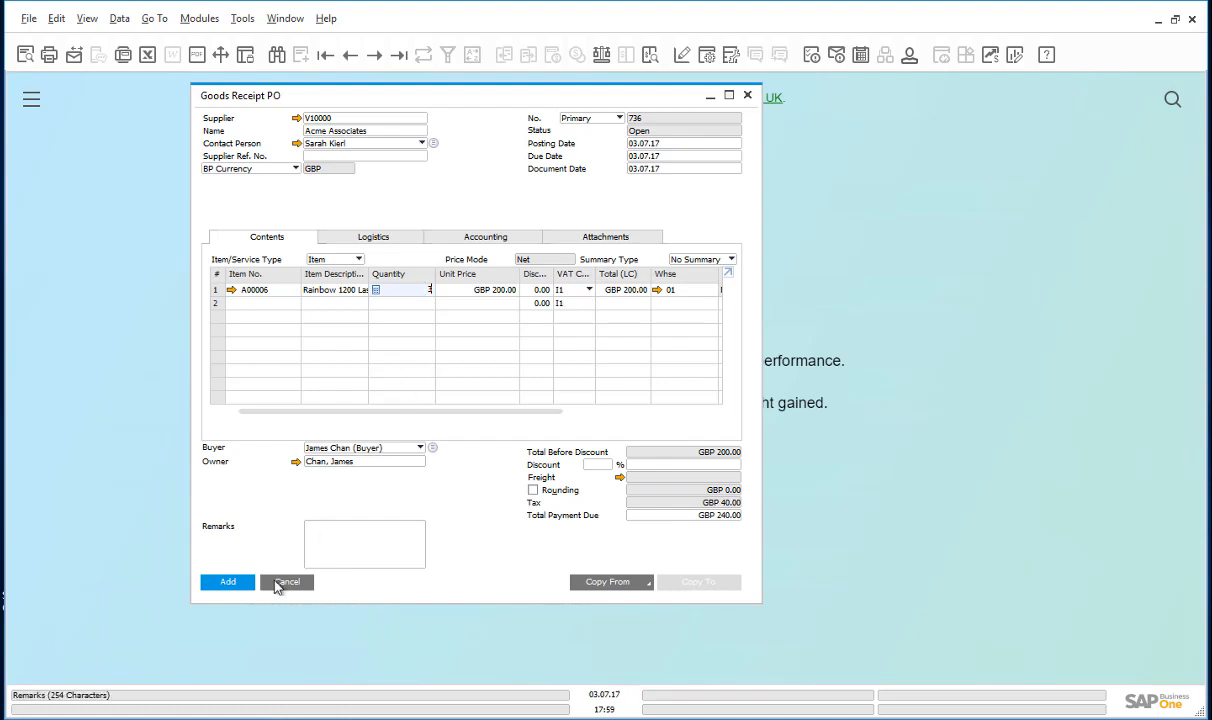
# Submit the goods receipt PO, accept that it cannot be changed, and open Import From Excel in the serial number setup.
pyautogui.click(229, 584)
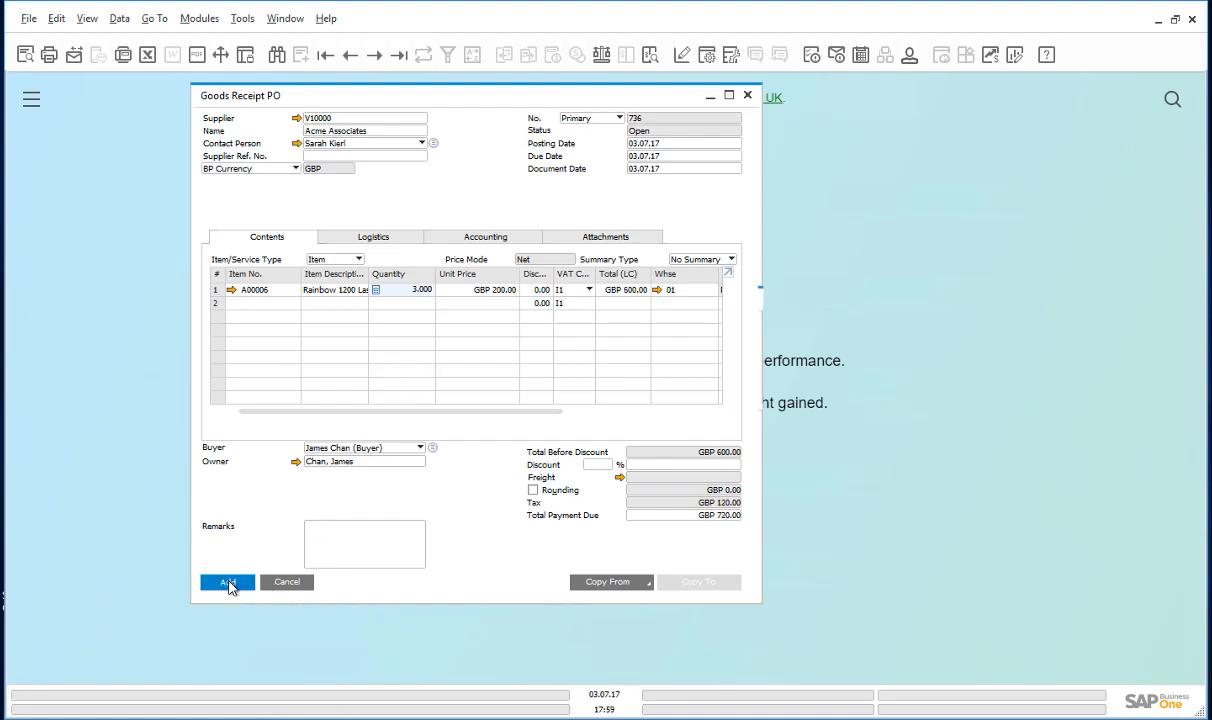
pyautogui.click(441, 391)
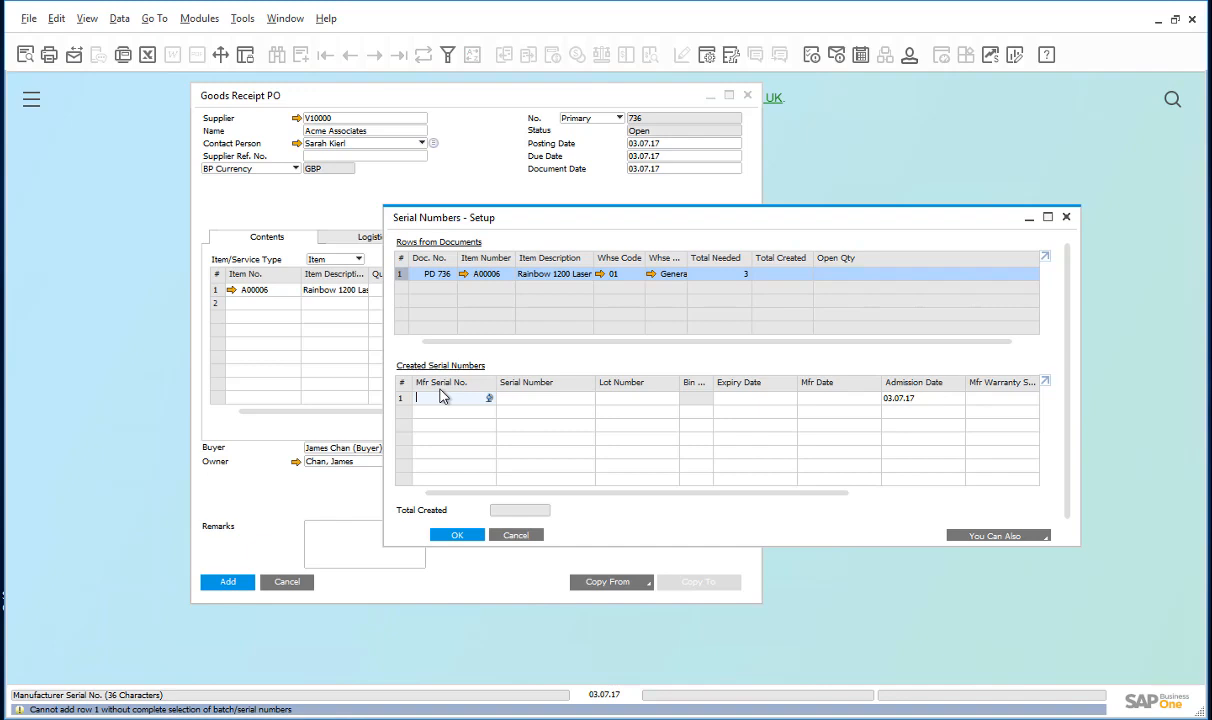
pyautogui.click(1046, 537)
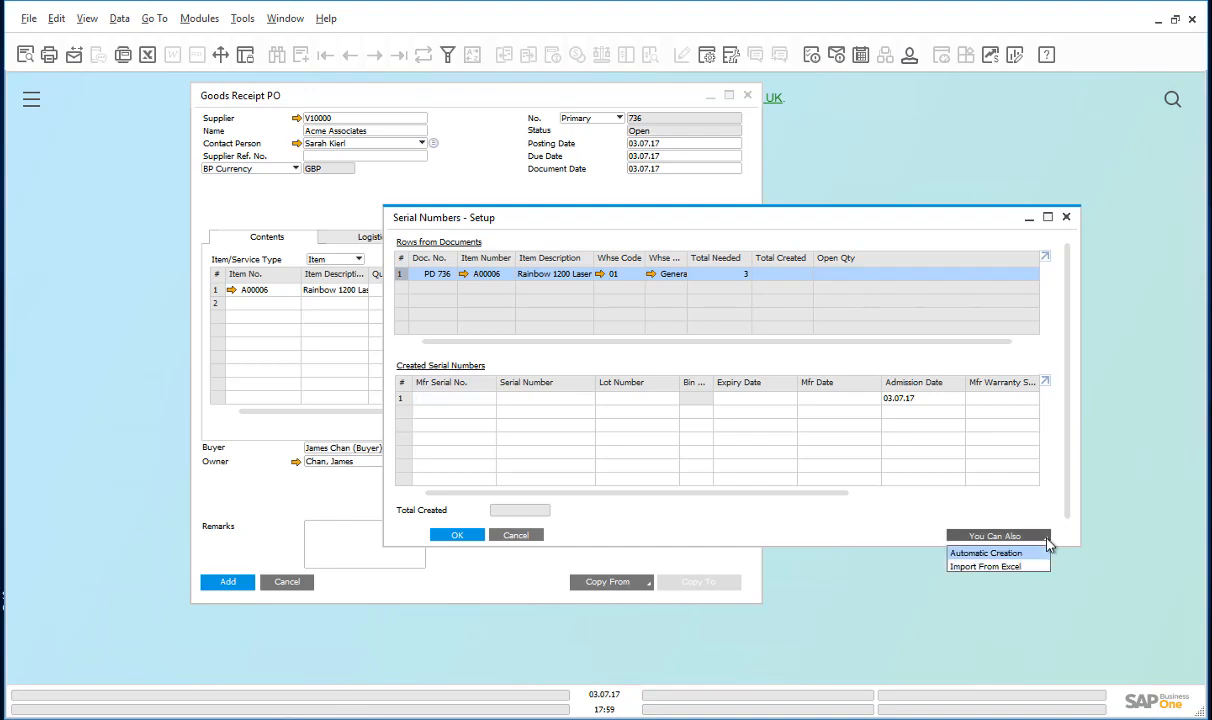
pyautogui.click(986, 566)
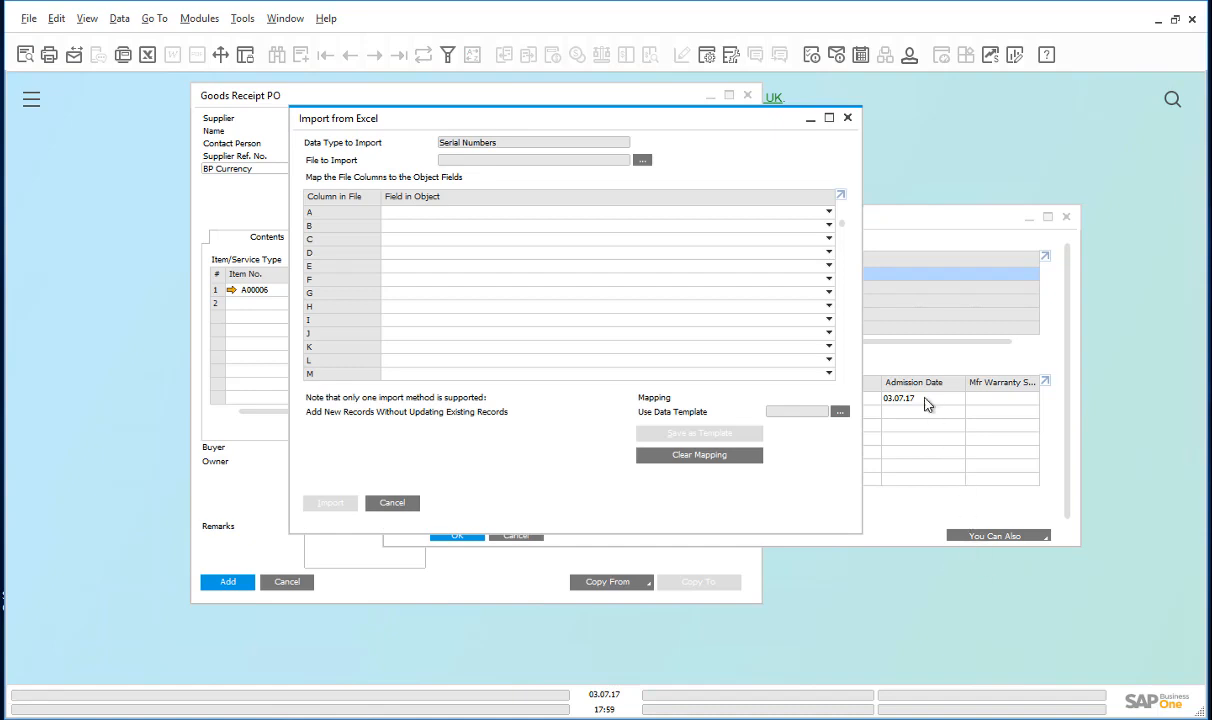
# Choose the text file Serials from the Documents folder as the serial number file to import.
pyautogui.click(640, 162)
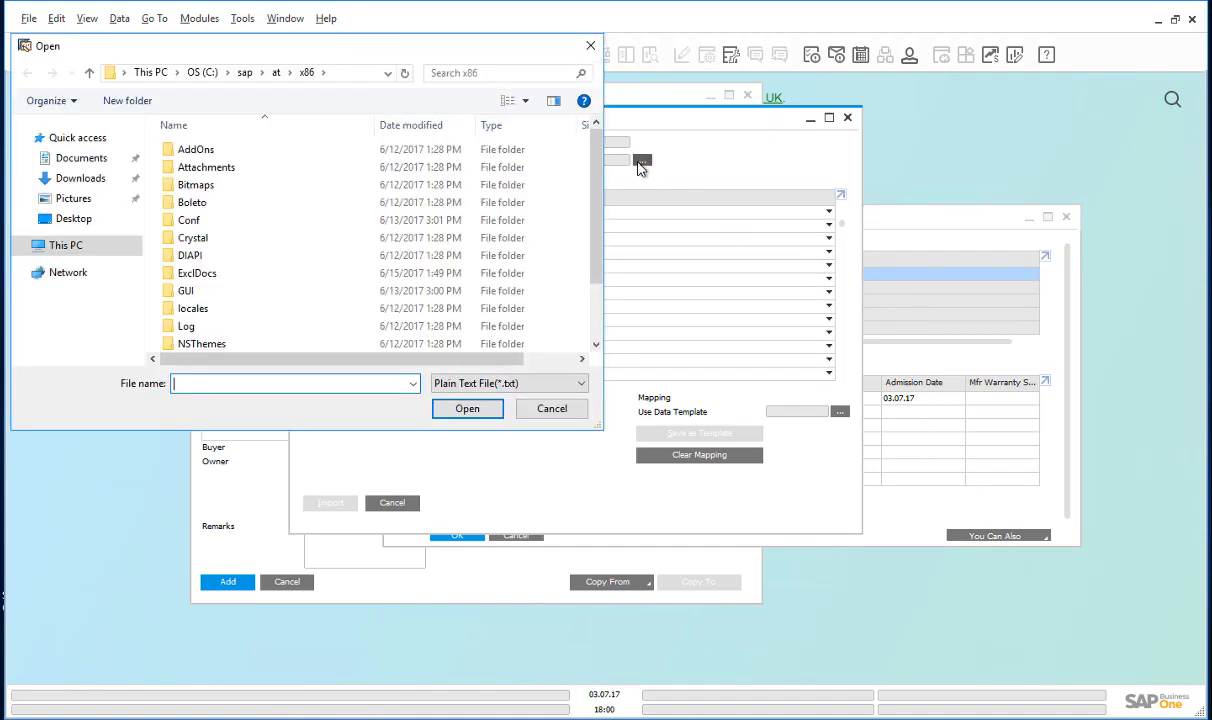
pyautogui.click(68, 210)
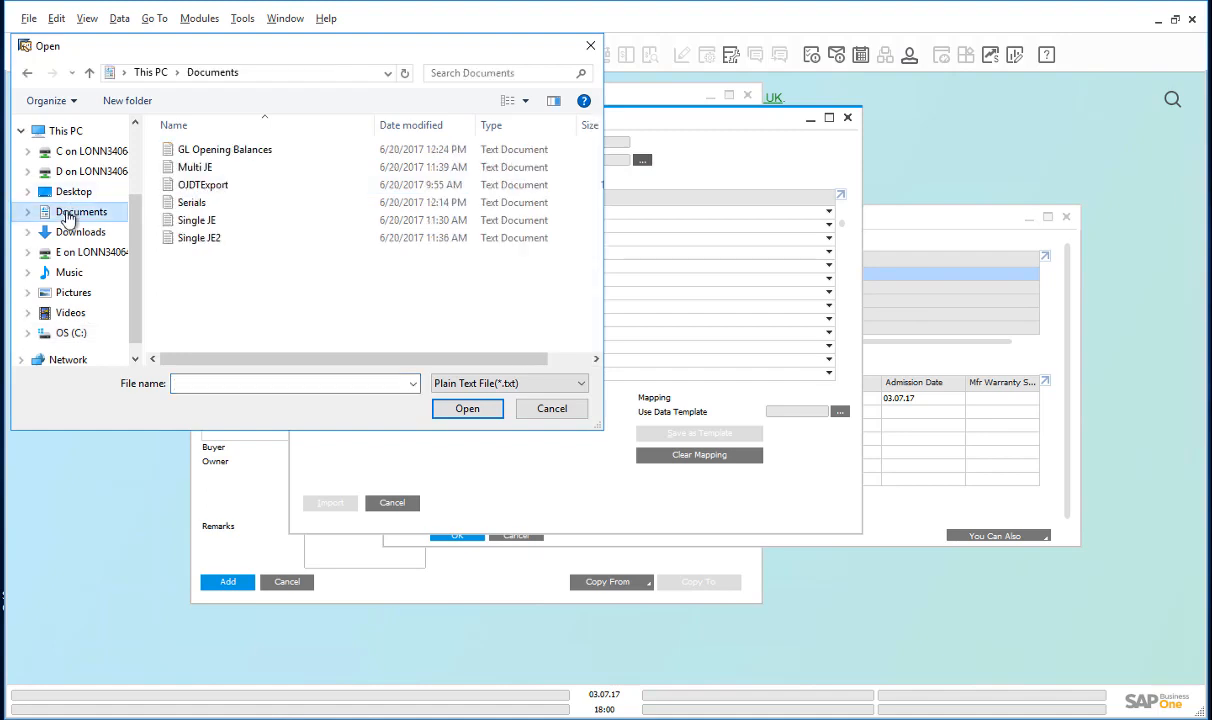
pyautogui.click(190, 203)
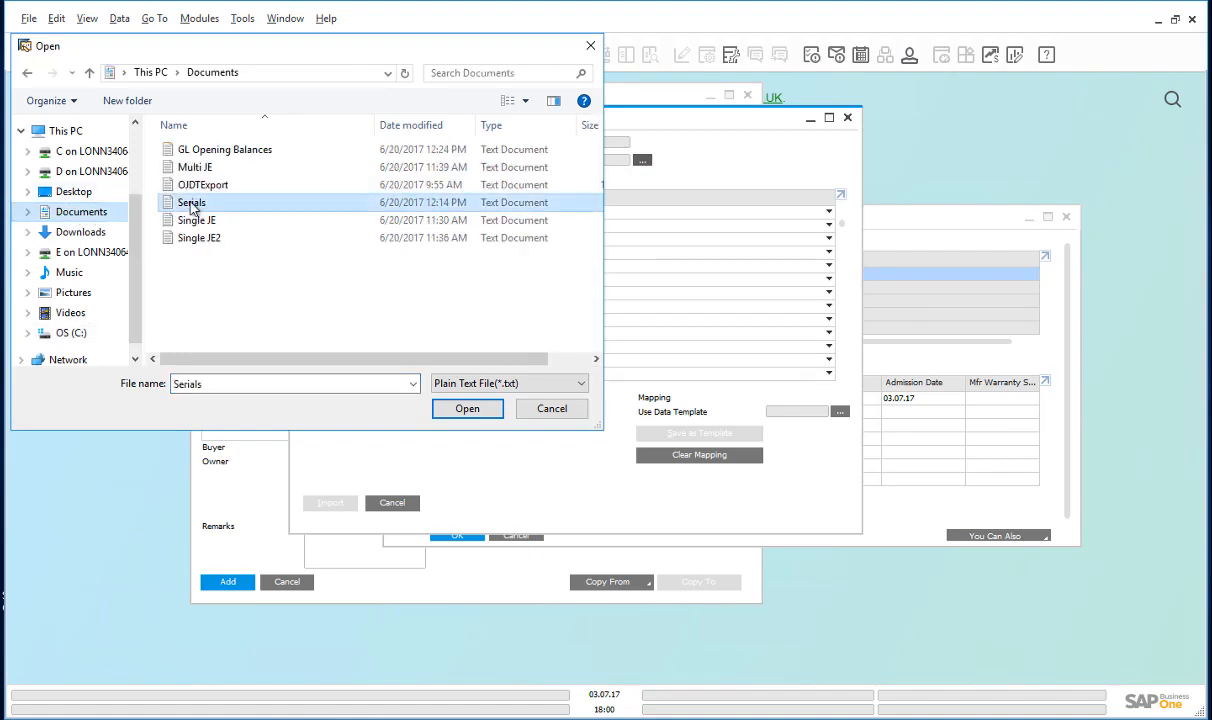
pyautogui.click(486, 414)
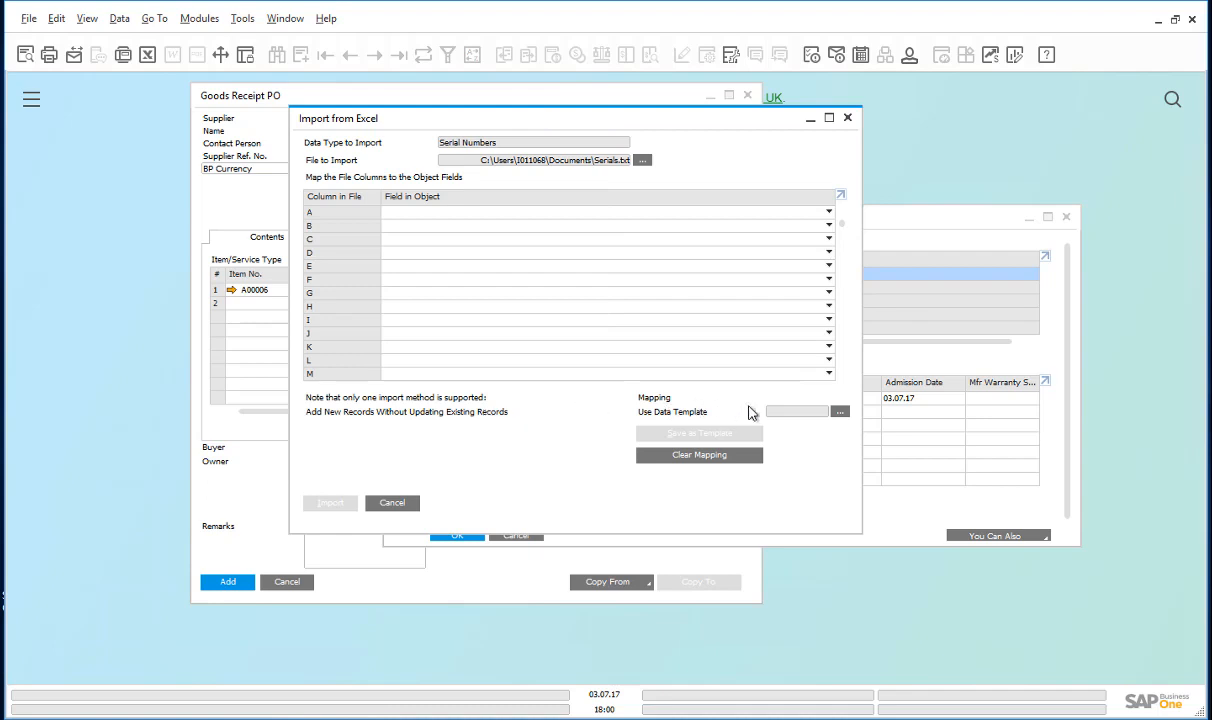
# Apply the Serial Numbers data template and import the serial numbers for the Rainbow 1200 Laser Series row.
pyautogui.click(840, 411)
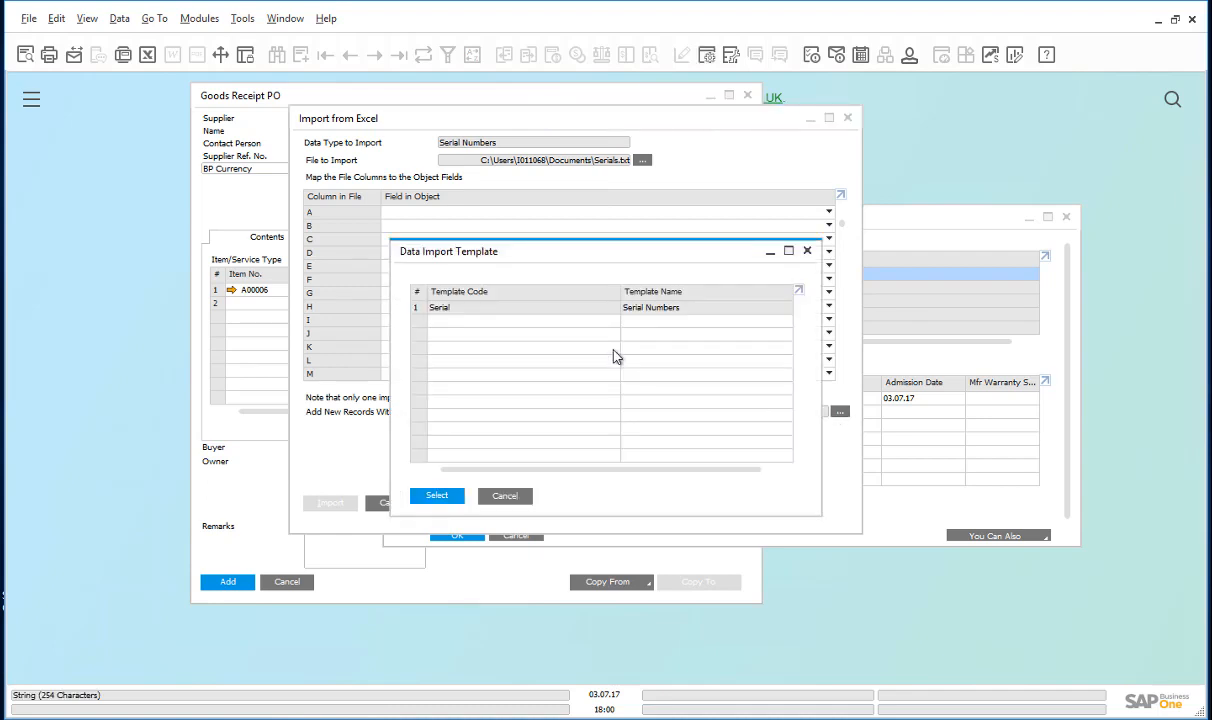
pyautogui.click(415, 307)
pyautogui.click(436, 497)
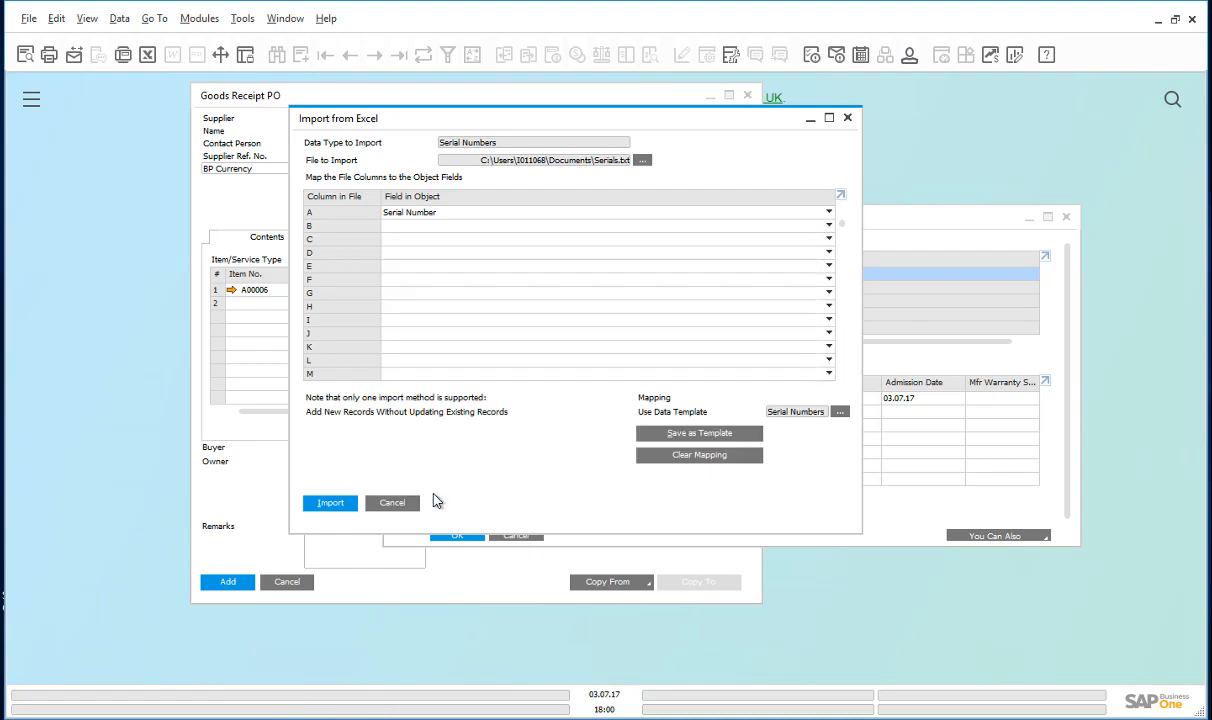
pyautogui.click(332, 503)
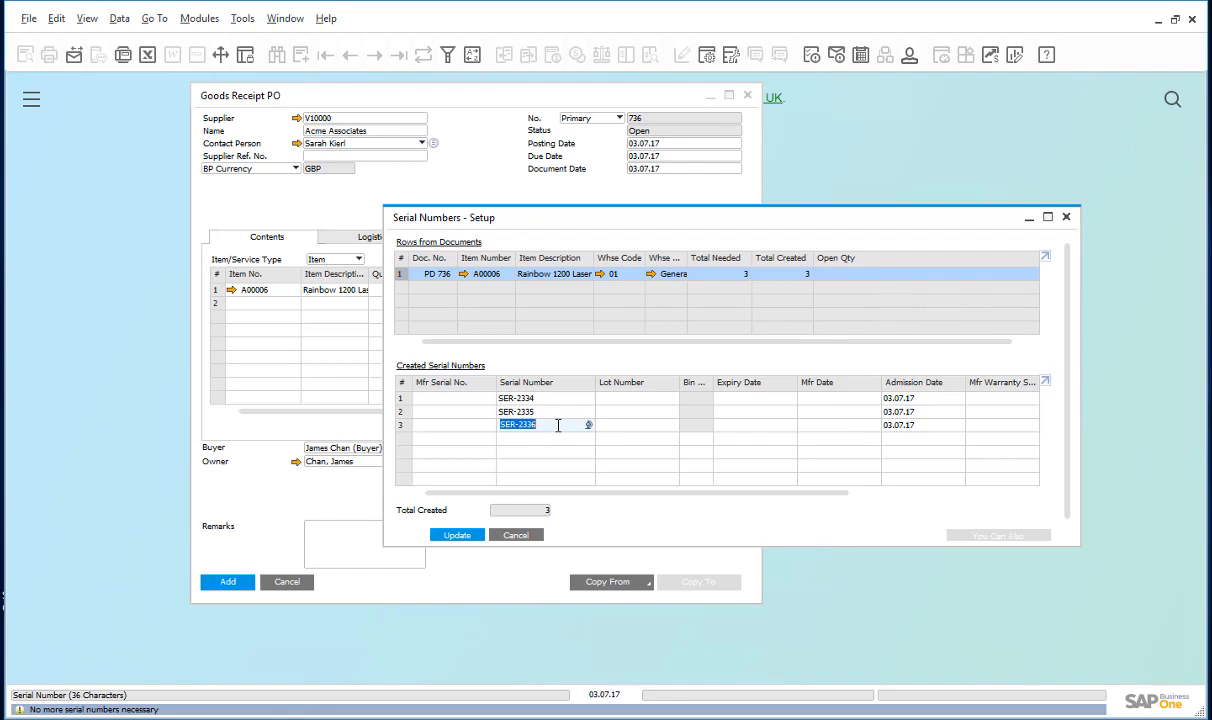
# Save the imported serial numbers and add the goods receipt PO, accepting that it cannot be changed.
pyautogui.click(461, 535)
pyautogui.click(459, 535)
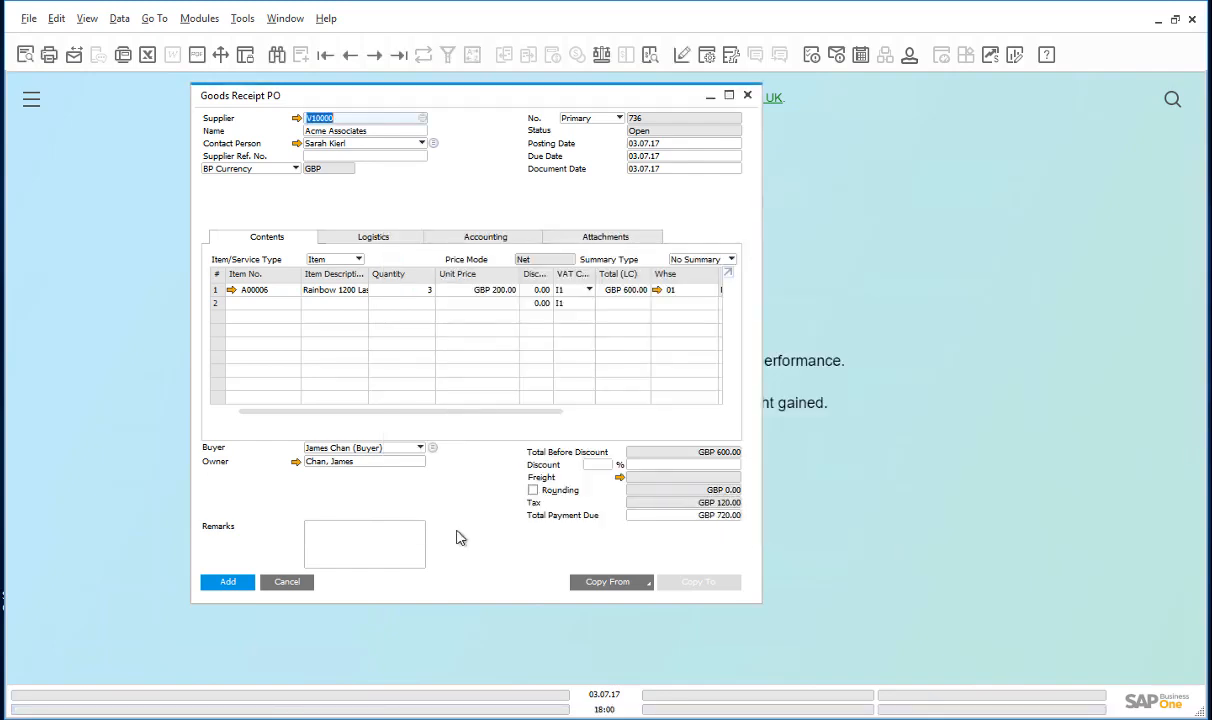
pyautogui.click(228, 581)
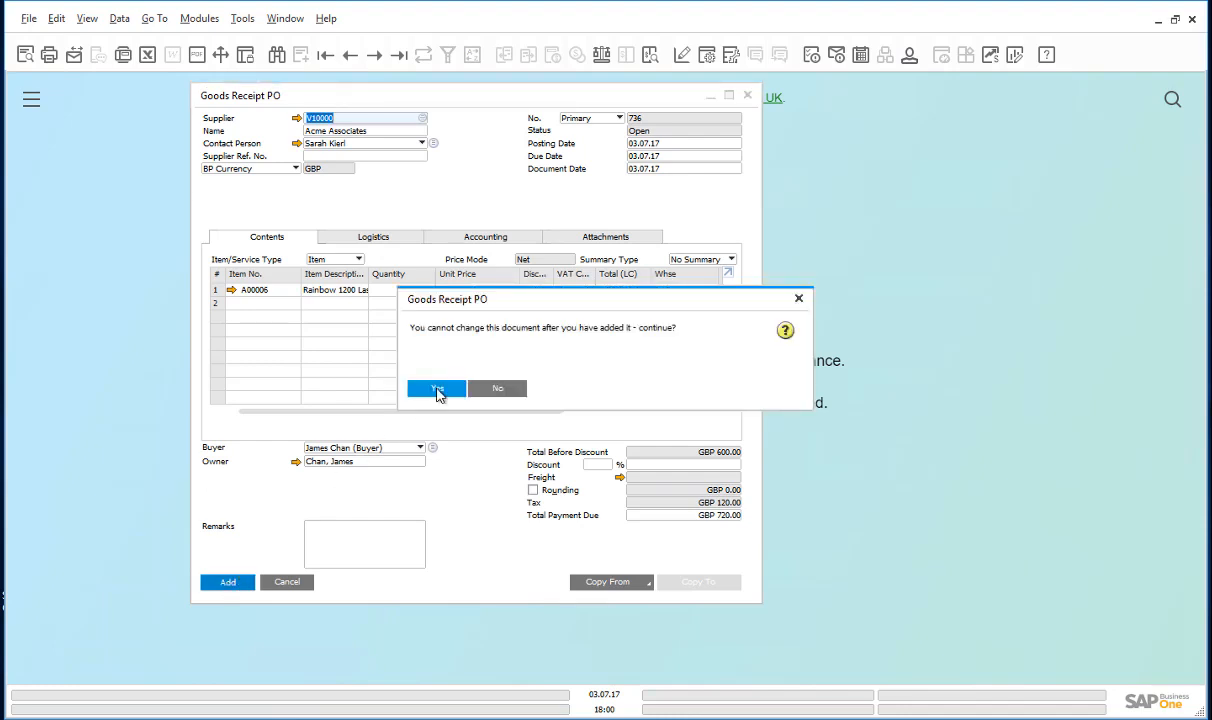
pyautogui.click(437, 390)
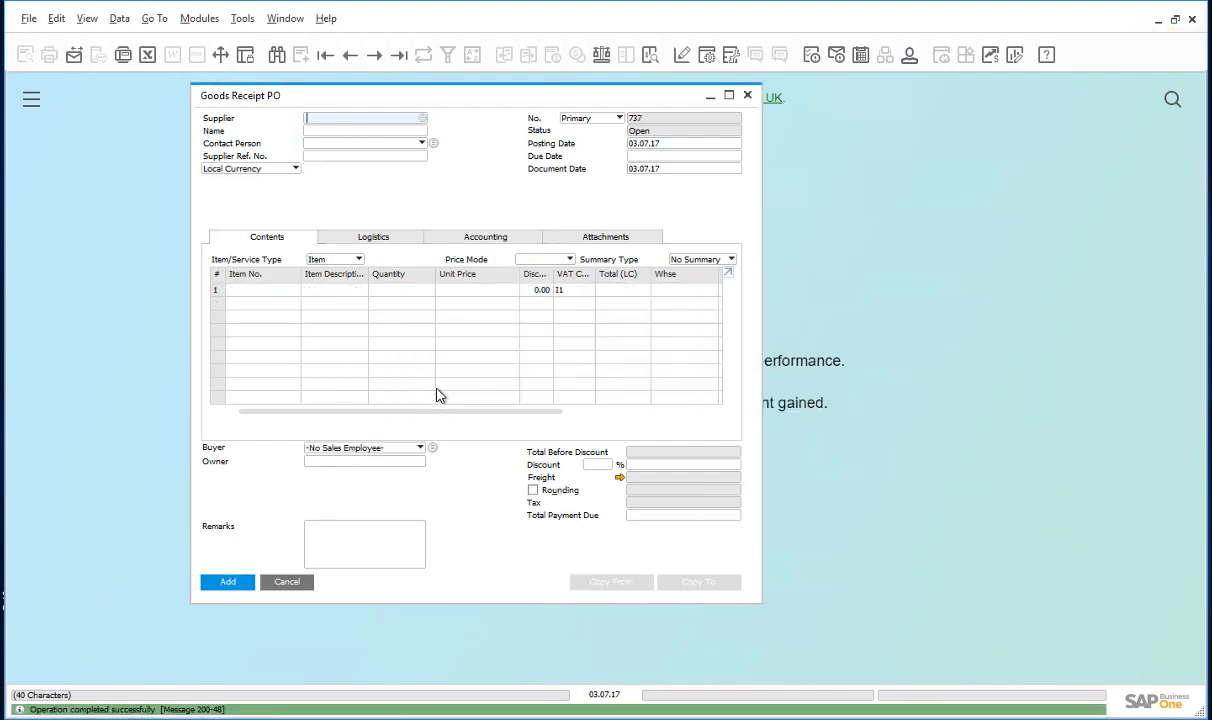
# Check the newly added goods receipt PO's serial numbers in the Serial Number Transactions Report, and close the report and document.
pyautogui.click(398, 55)
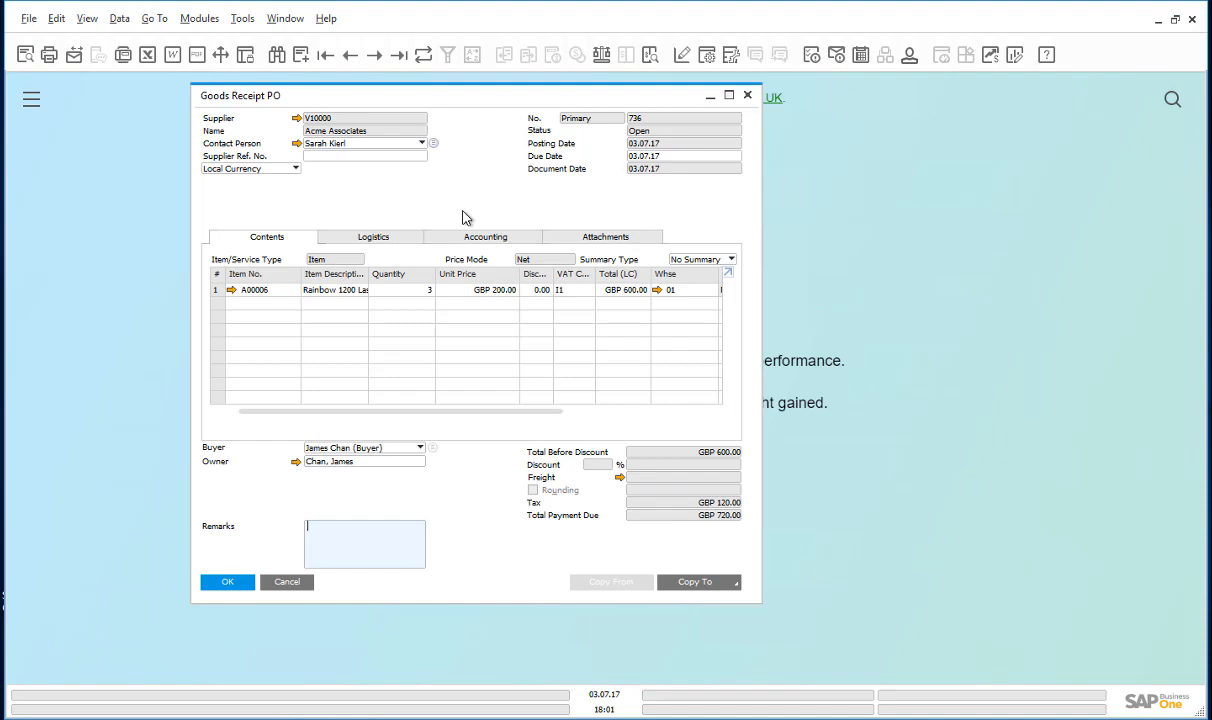
pyautogui.rightClick(426, 299)
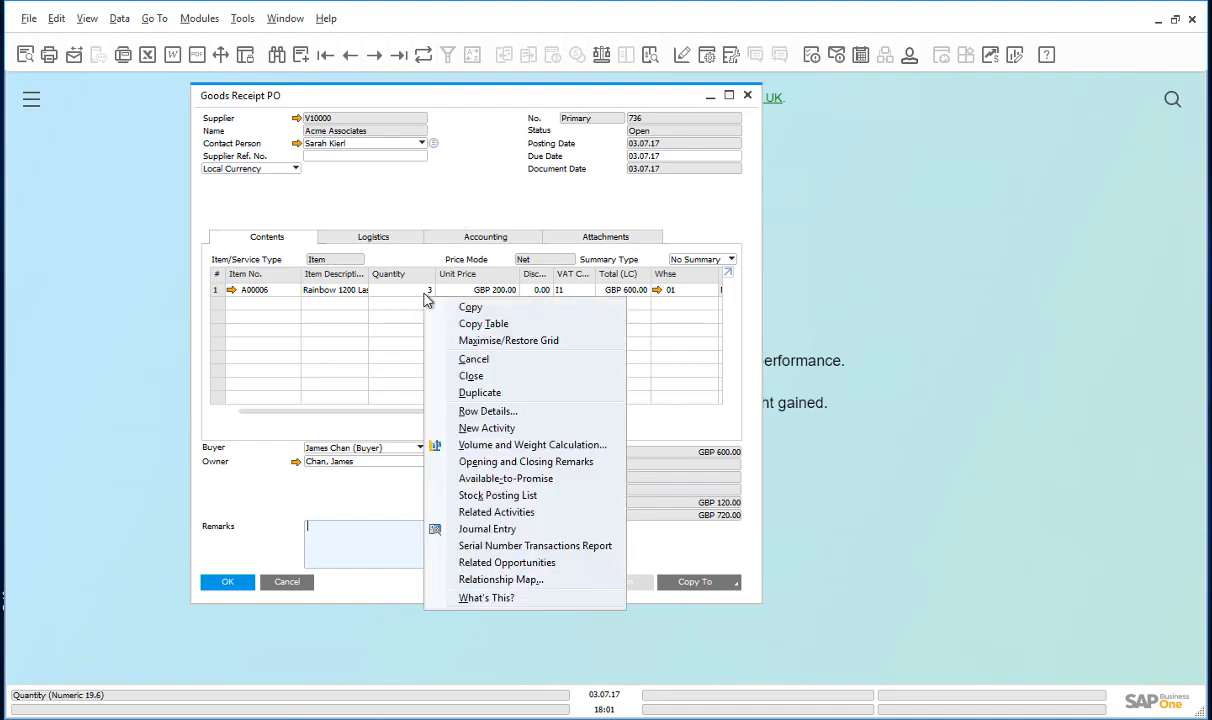
pyautogui.click(505, 547)
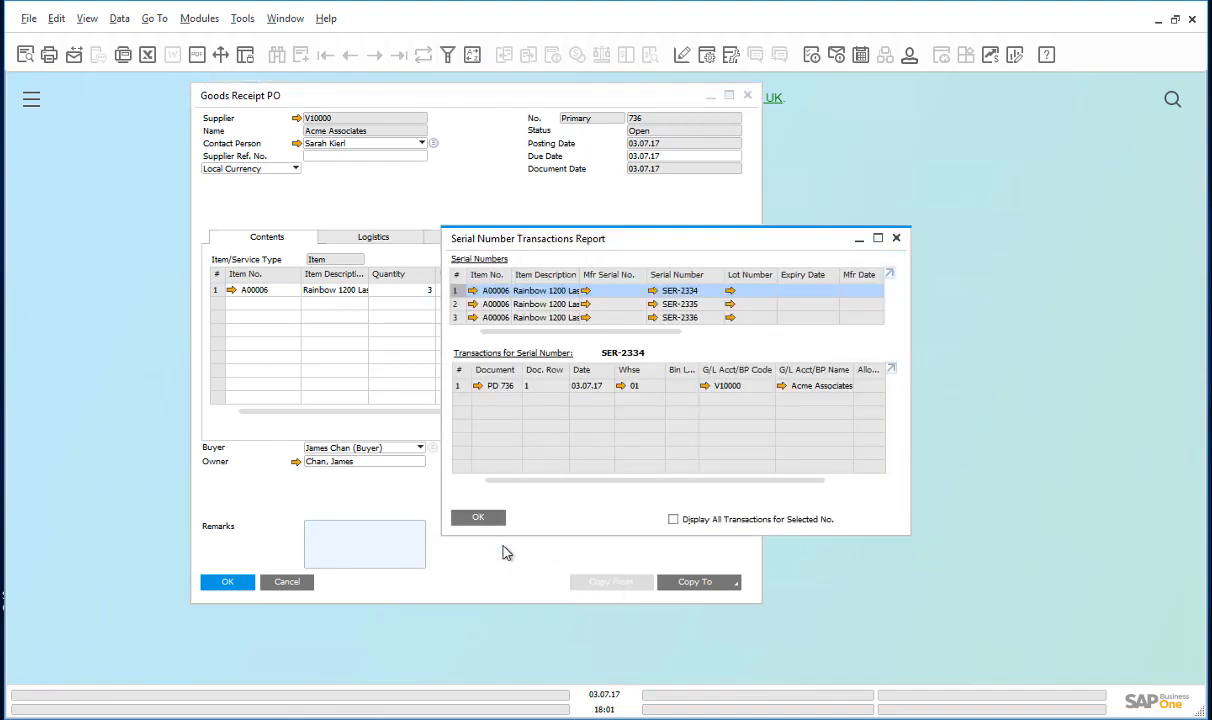
pyautogui.click(477, 519)
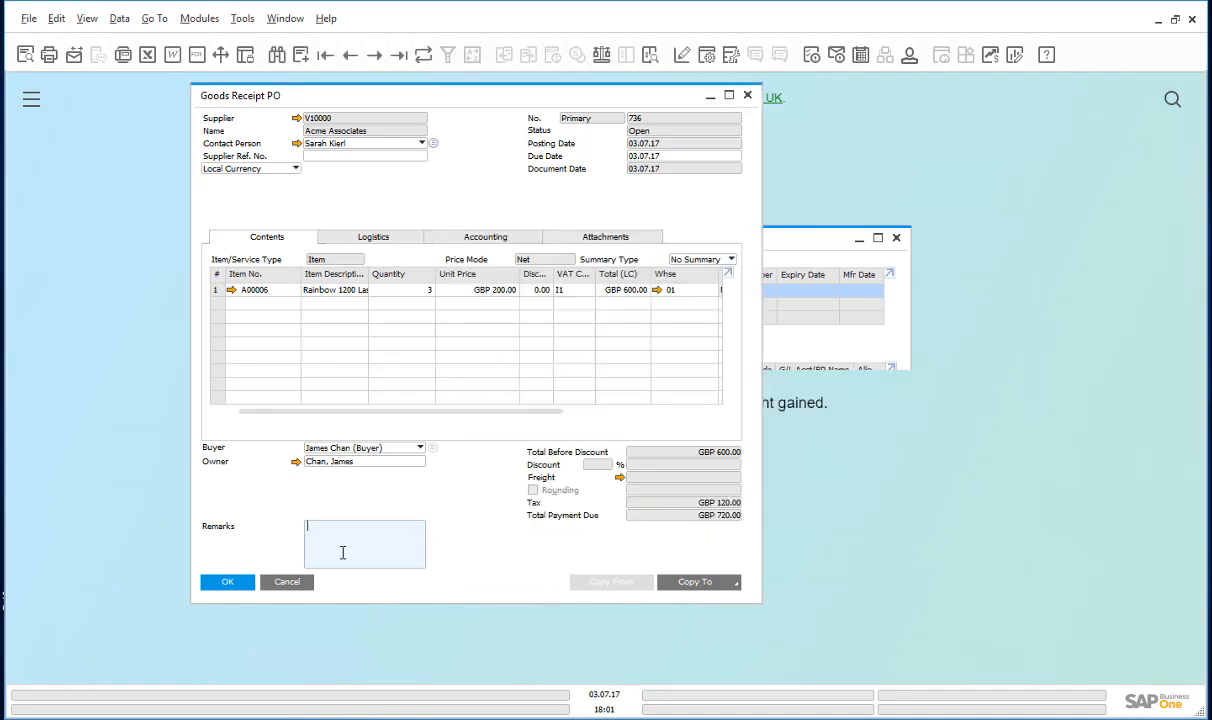
pyautogui.click(289, 585)
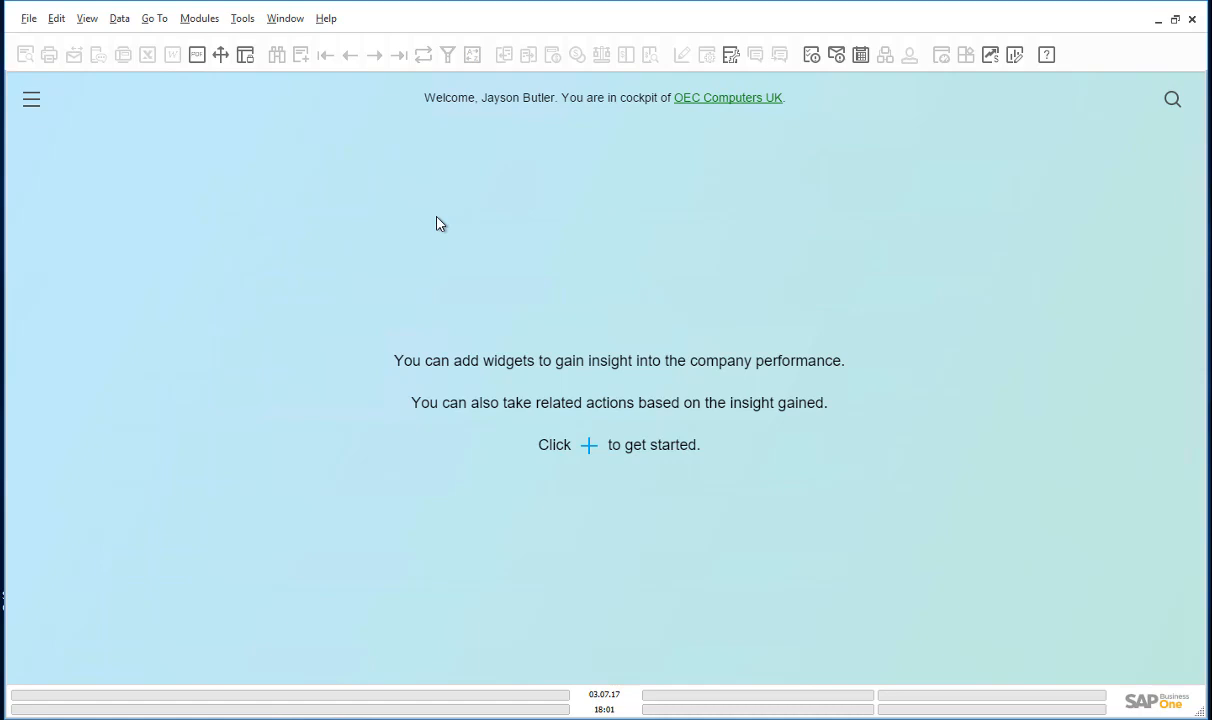
# Open G/L Accounts Opening Balance from Administration's System Initialisation and accept the account selection criteria.
pyautogui.click(207, 20)
pyautogui.moveTo(198, 50)
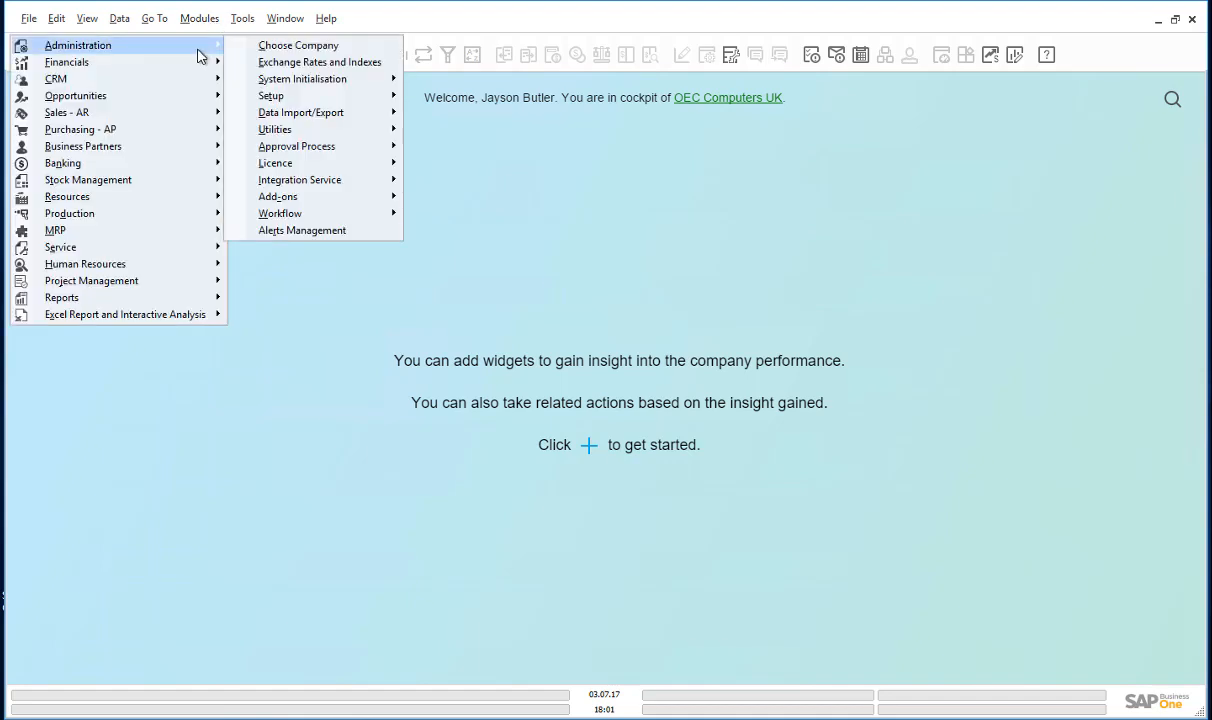
pyautogui.moveTo(297, 80)
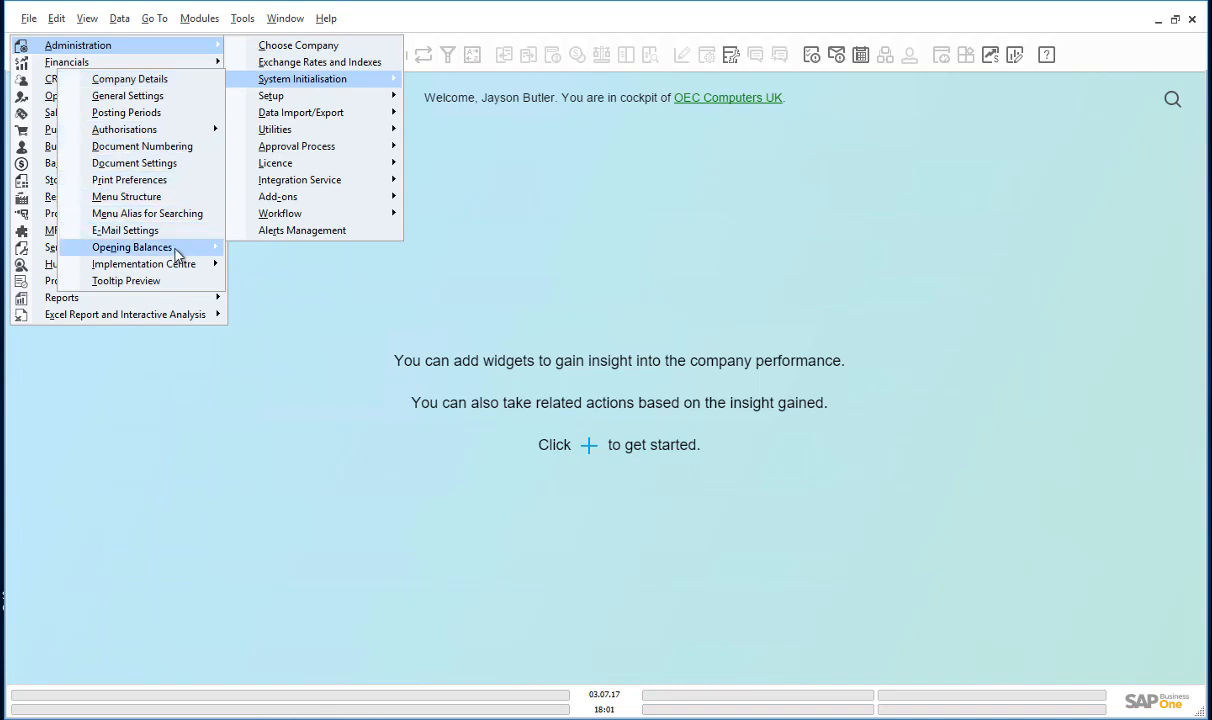
pyautogui.moveTo(177, 254)
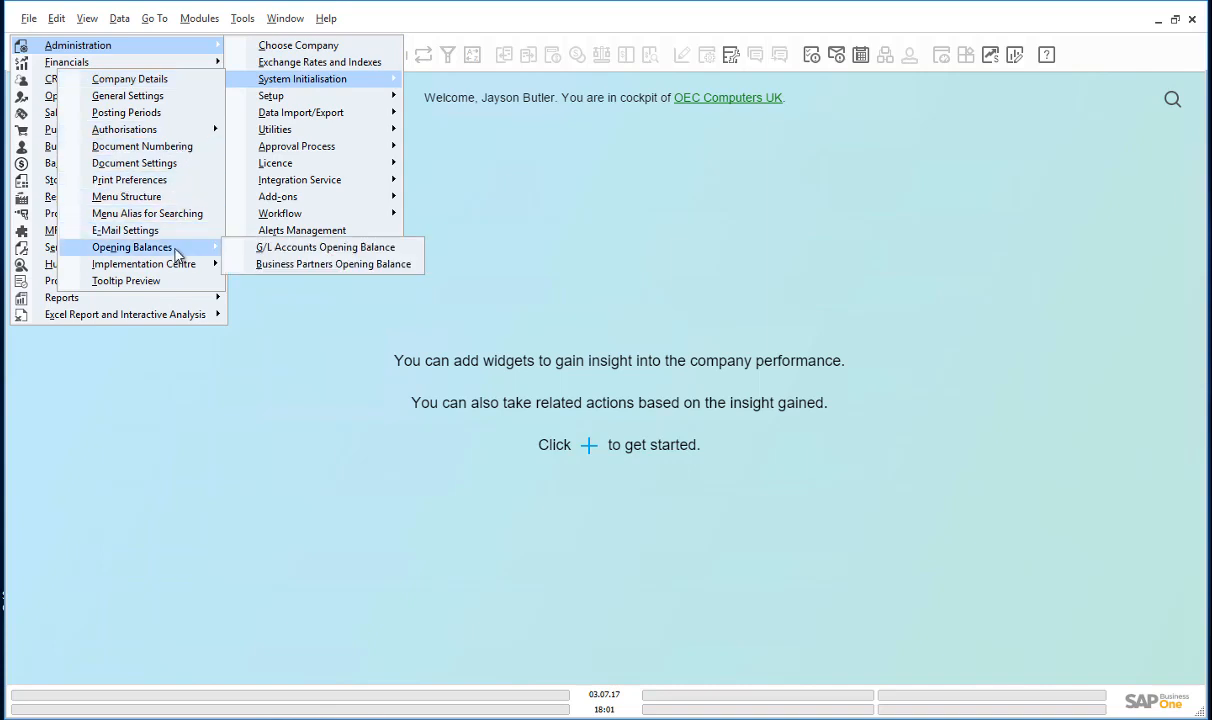
pyautogui.click(287, 253)
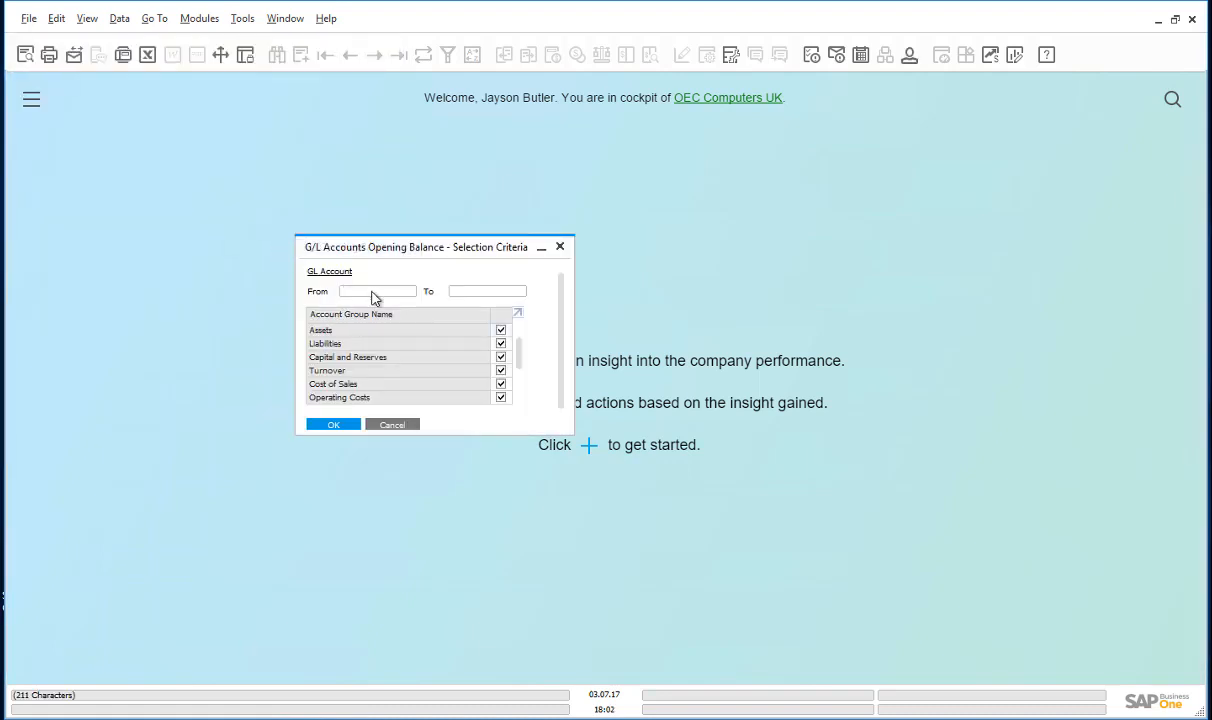
pyautogui.click(501, 329)
pyautogui.click(340, 424)
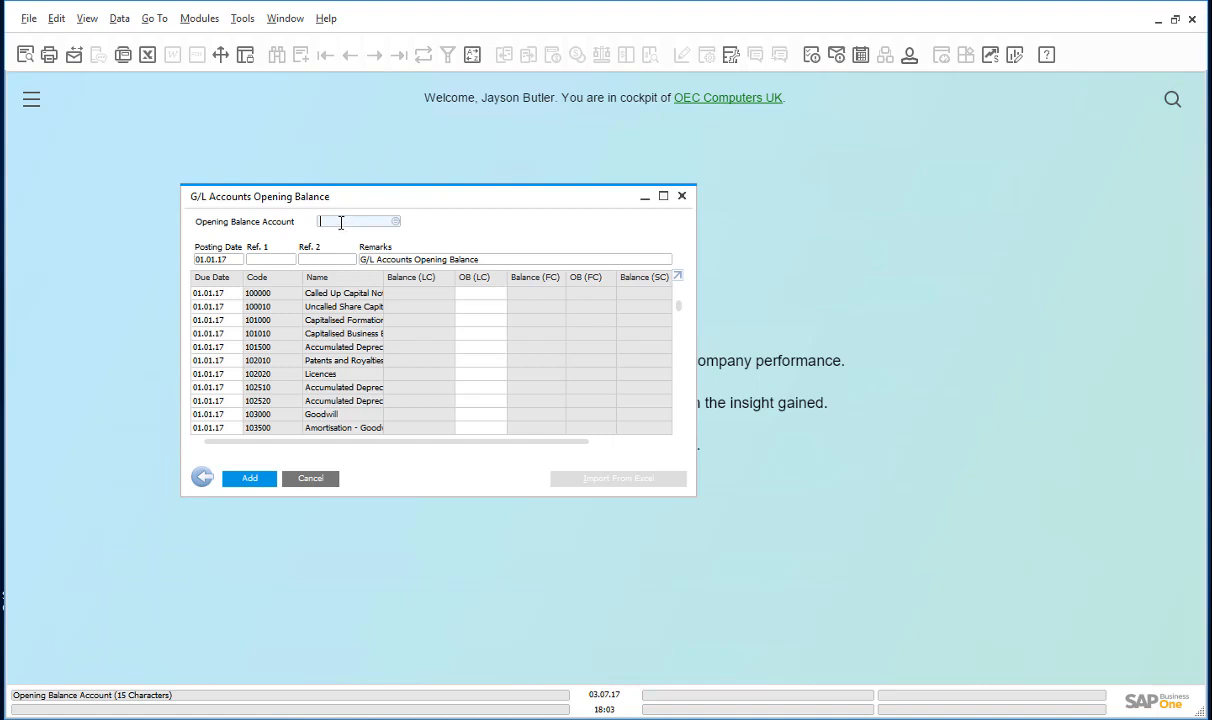
# Set the opening balance account to 161020 and open Import From Excel for the G/L opening balances.
pyautogui.write('161020')
pyautogui.press('Tab')
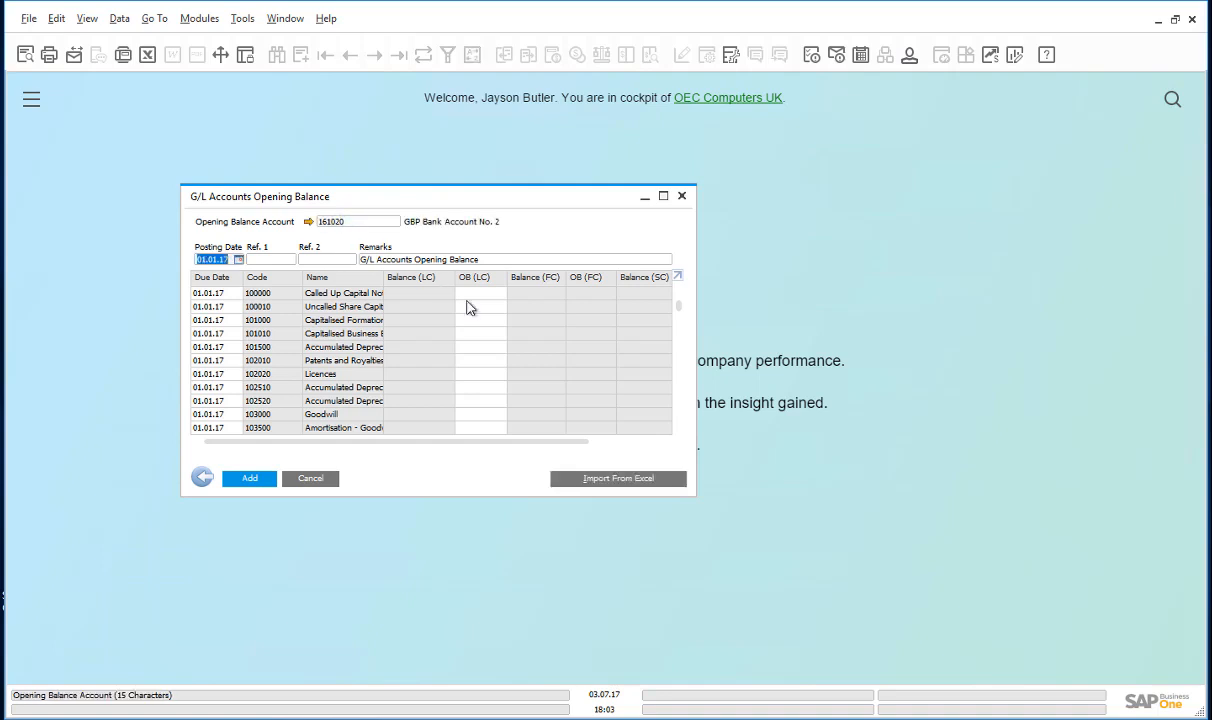
pyautogui.click(620, 479)
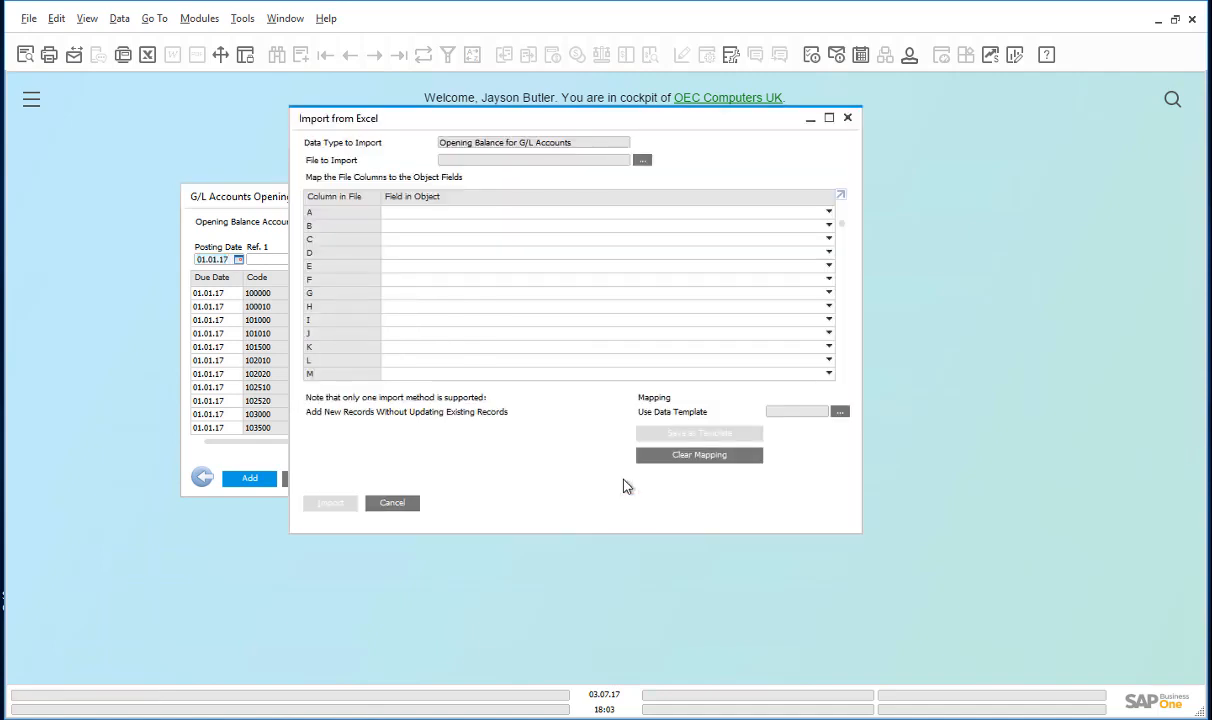
# Choose the text file GL Opening Balances from the Documents folder as the file to import.
pyautogui.click(641, 161)
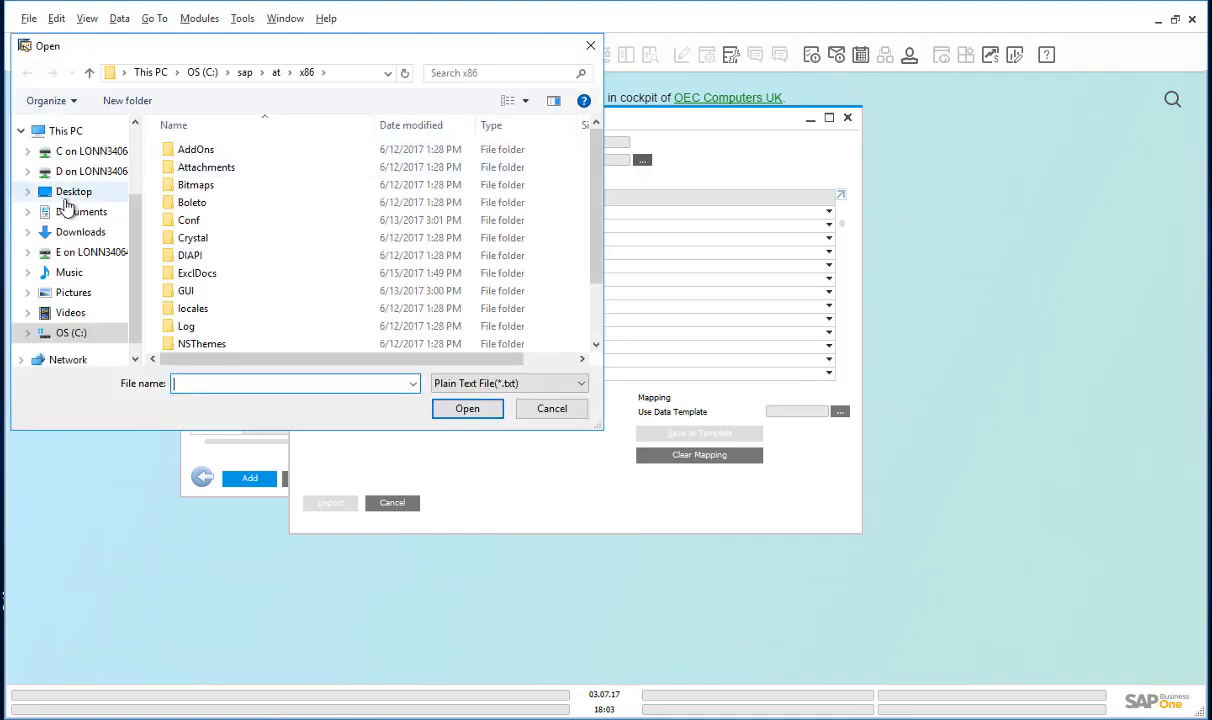
pyautogui.click(66, 212)
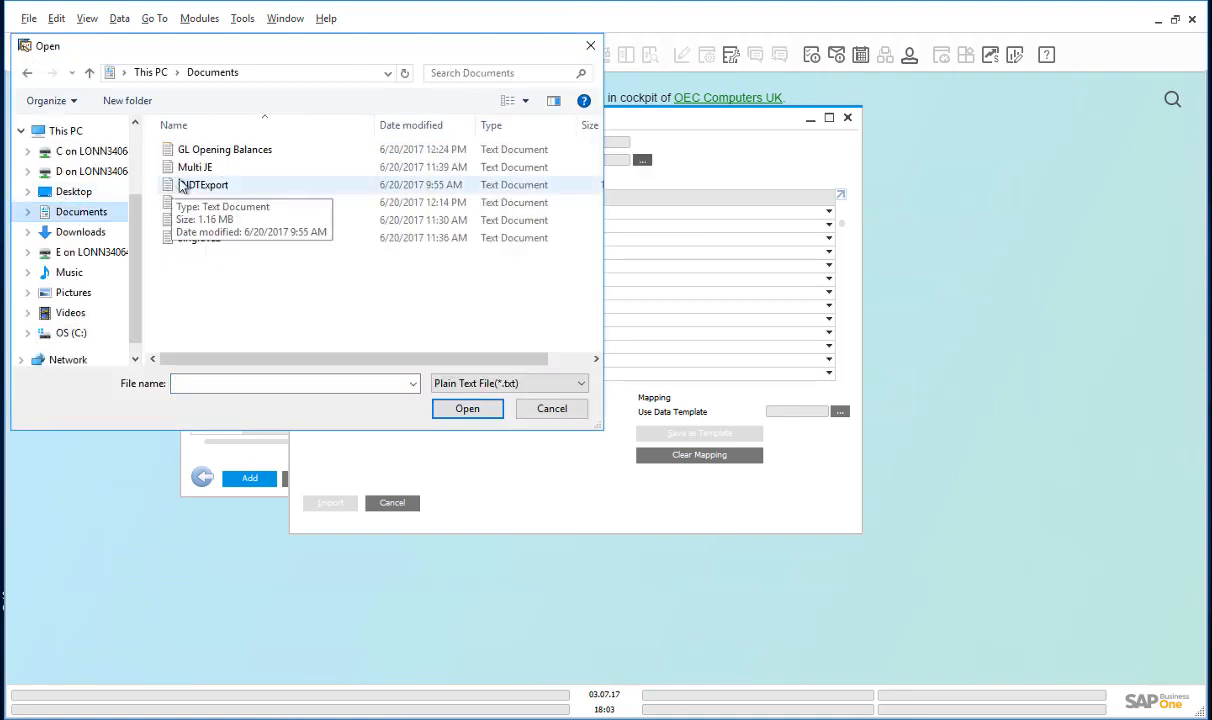
pyautogui.click(199, 151)
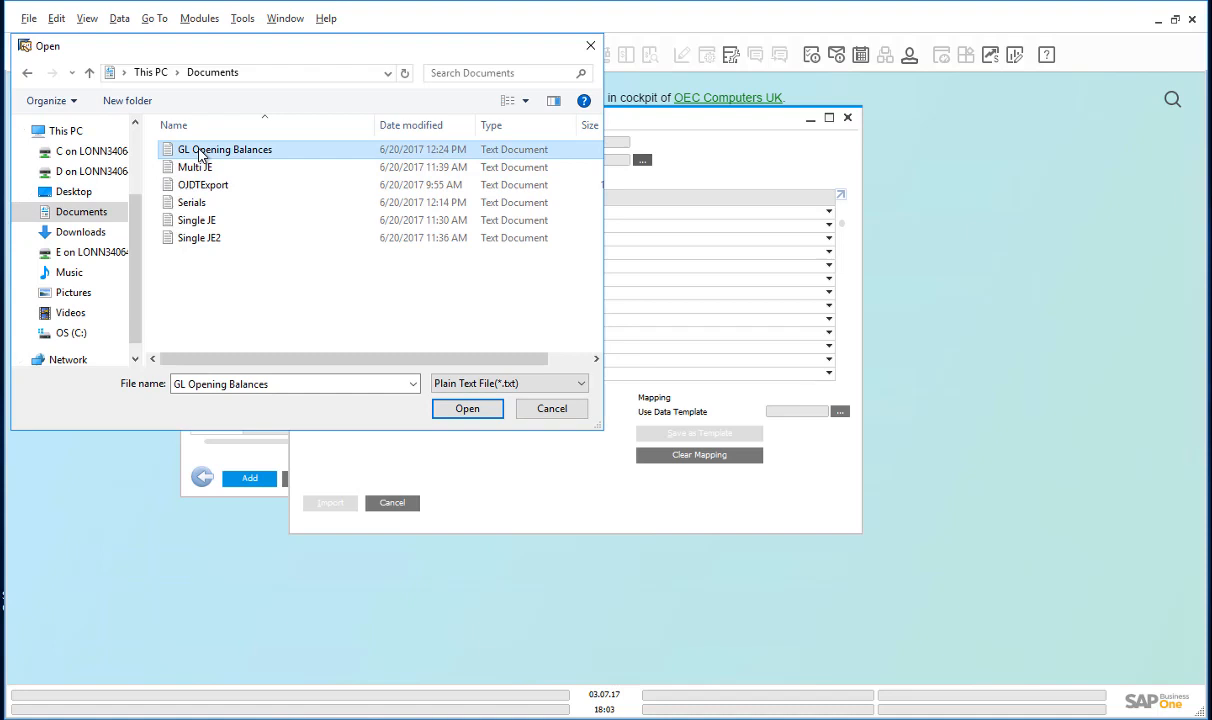
pyautogui.click(467, 409)
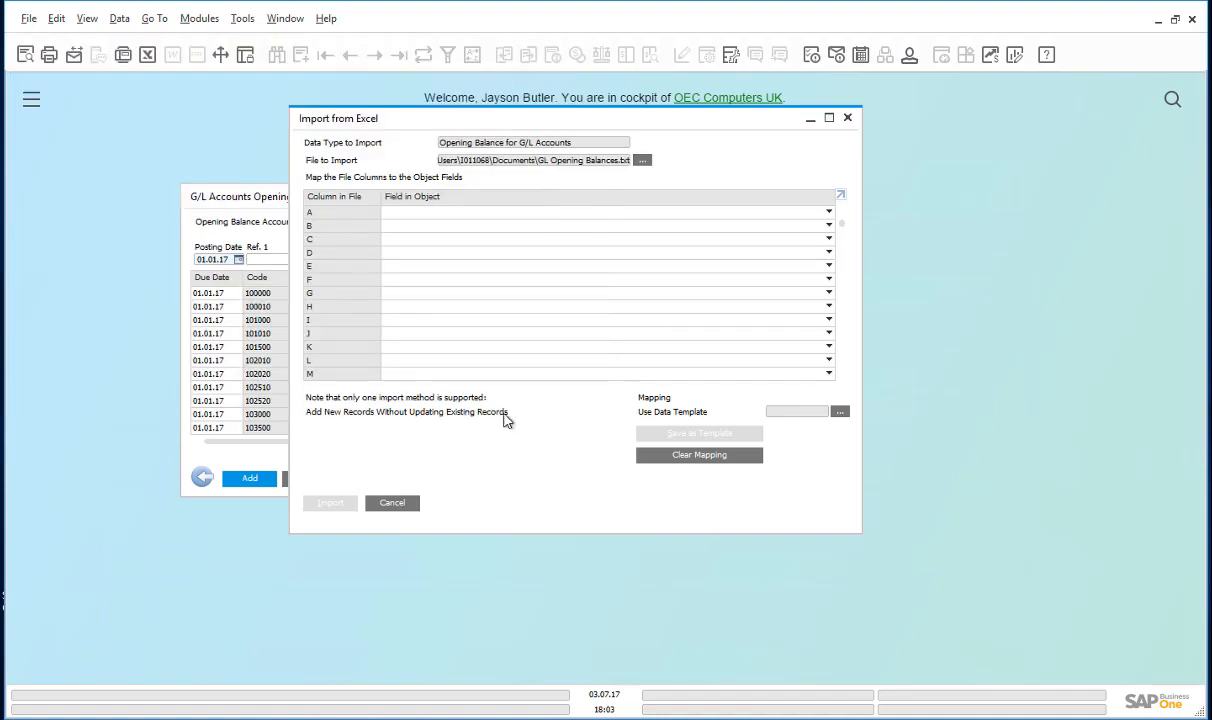
# Apply the GL Opening Balances data template and import the opening balances into the G/L account list.
pyautogui.click(840, 412)
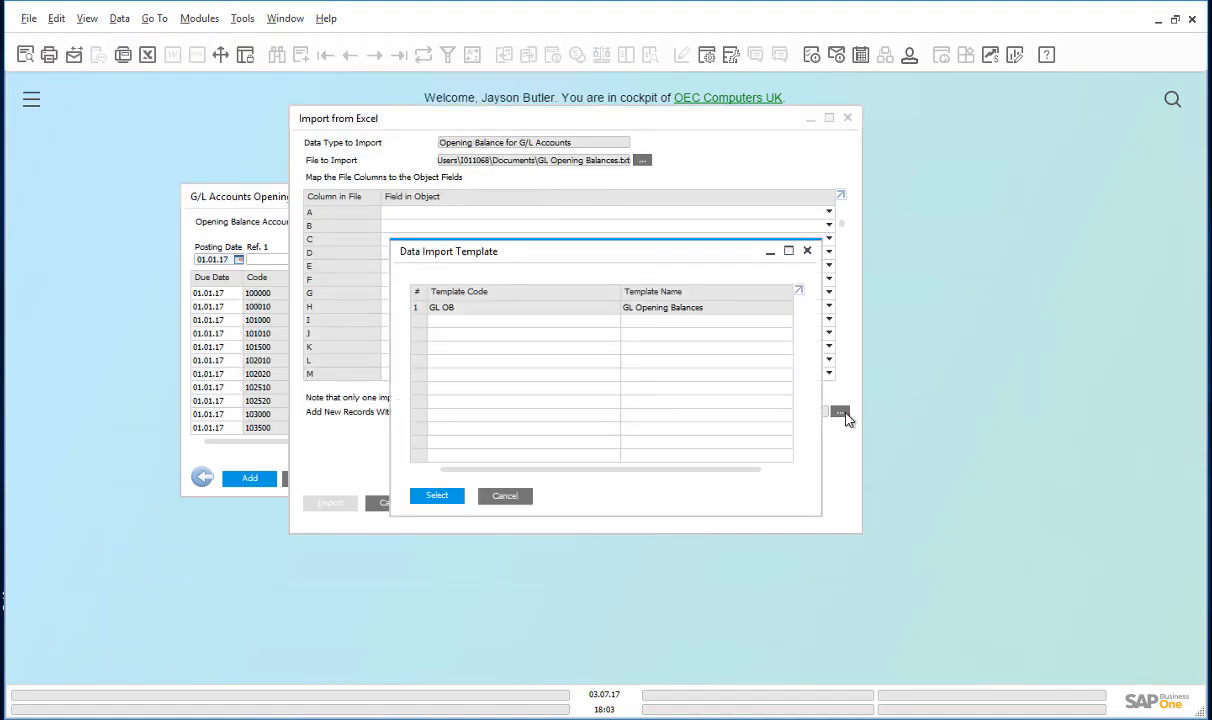
pyautogui.click(418, 310)
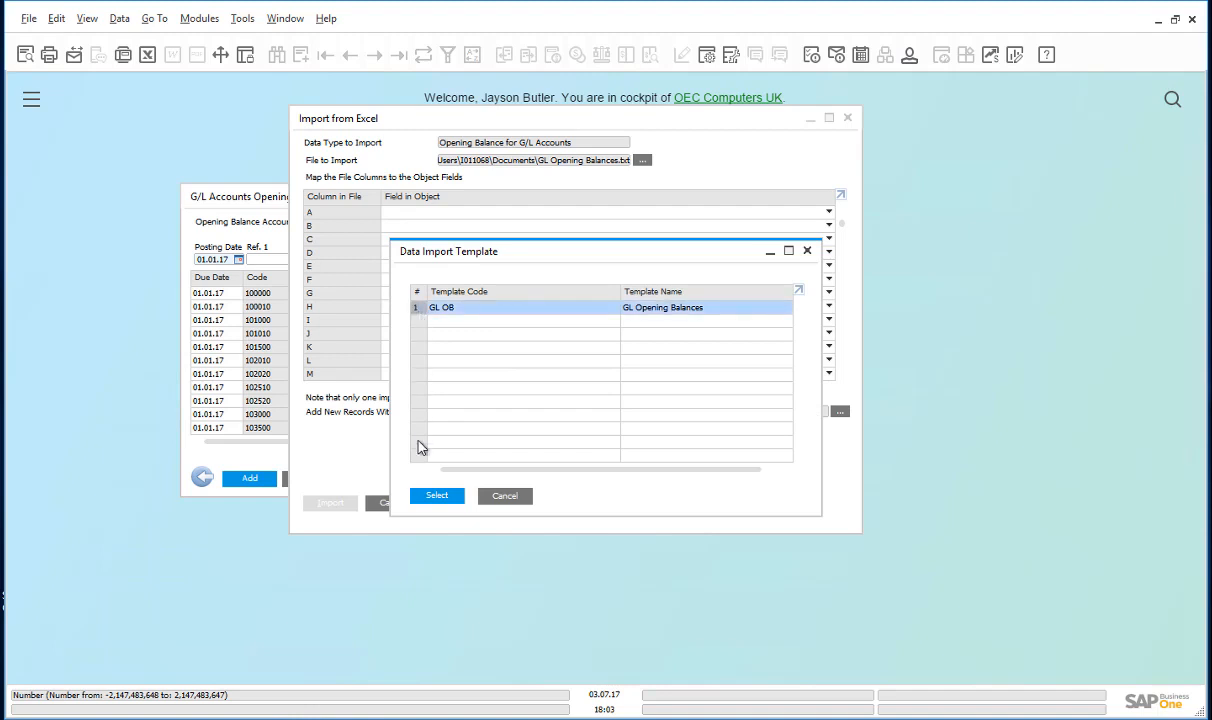
pyautogui.click(437, 495)
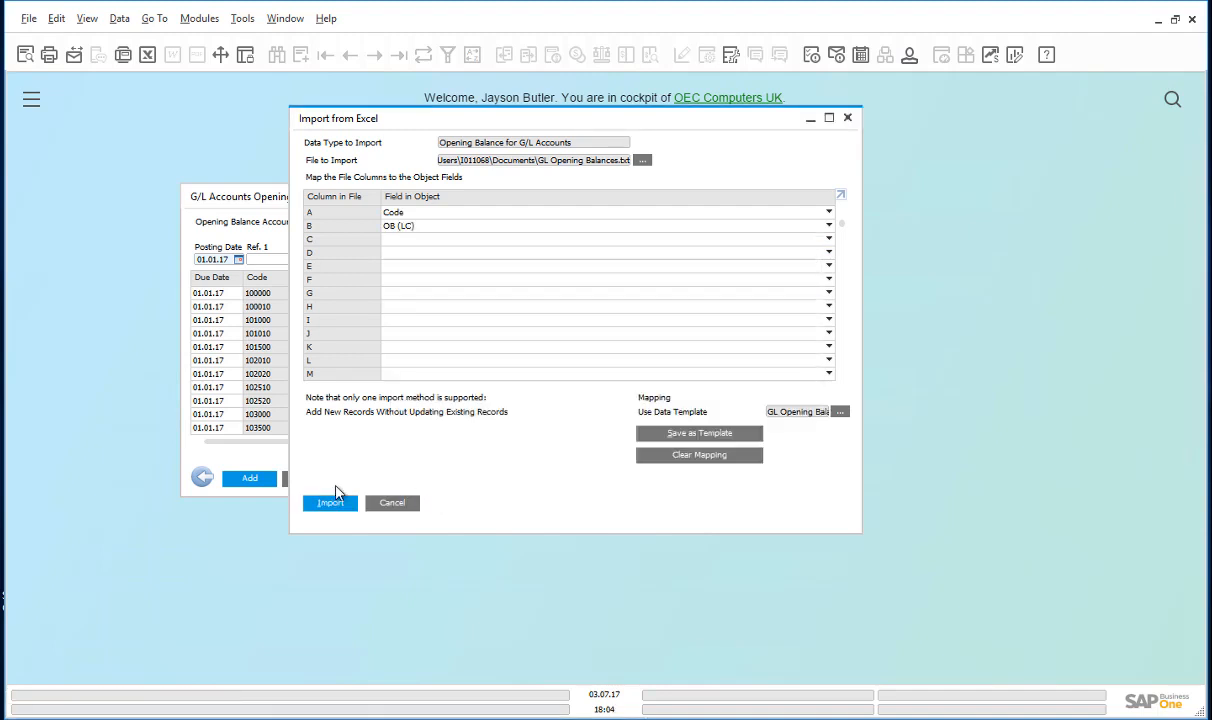
pyautogui.click(330, 504)
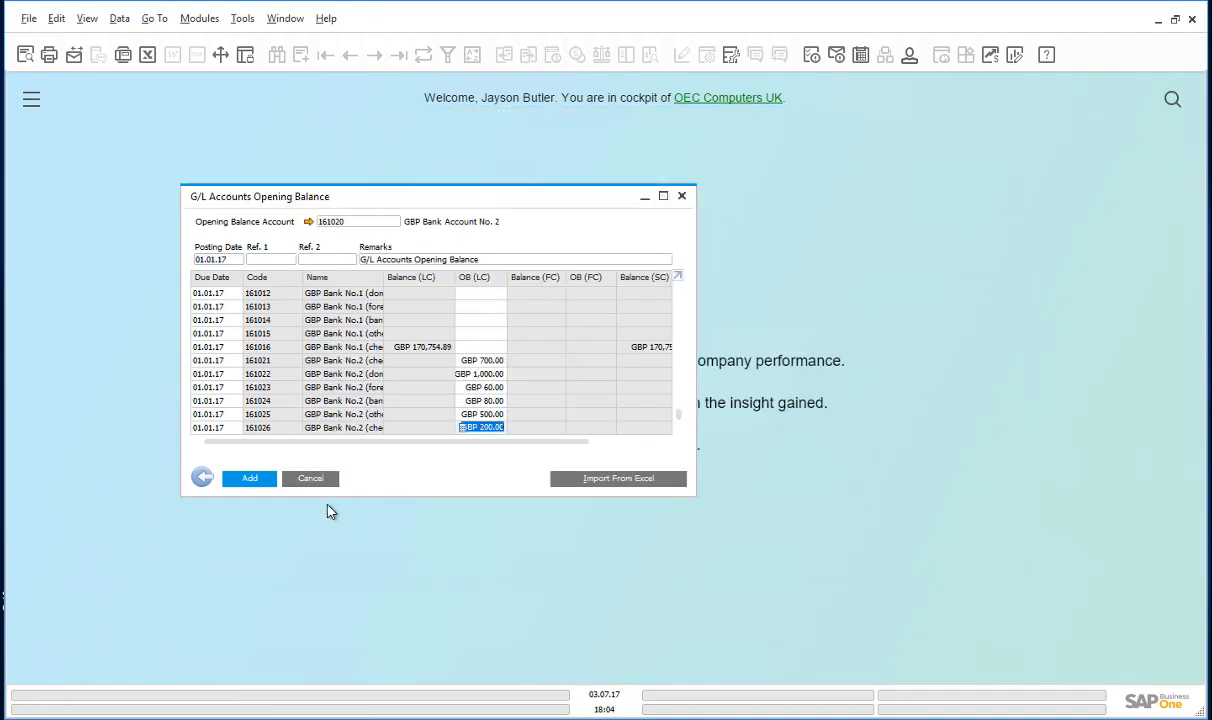